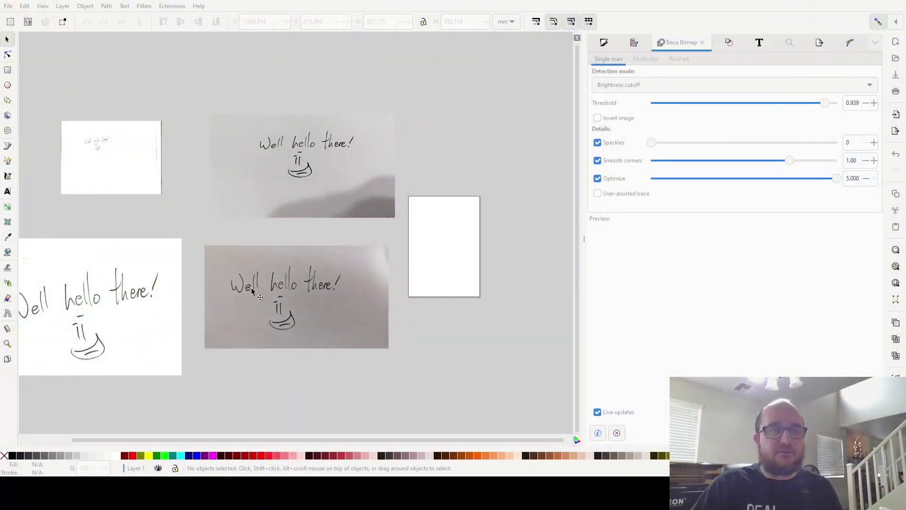
pyautogui.hscroll(-6, 255, 293)
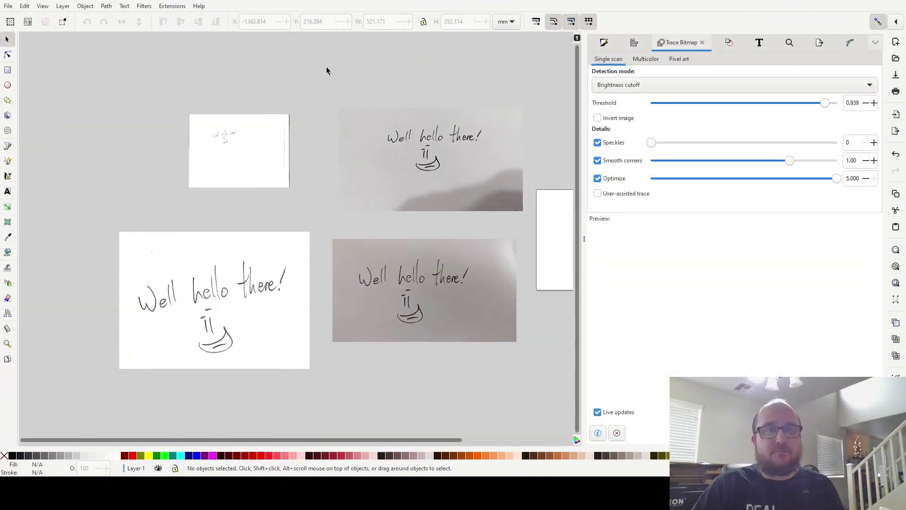
pyautogui.moveTo(327, 71); pyautogui.dragTo(420, 364)
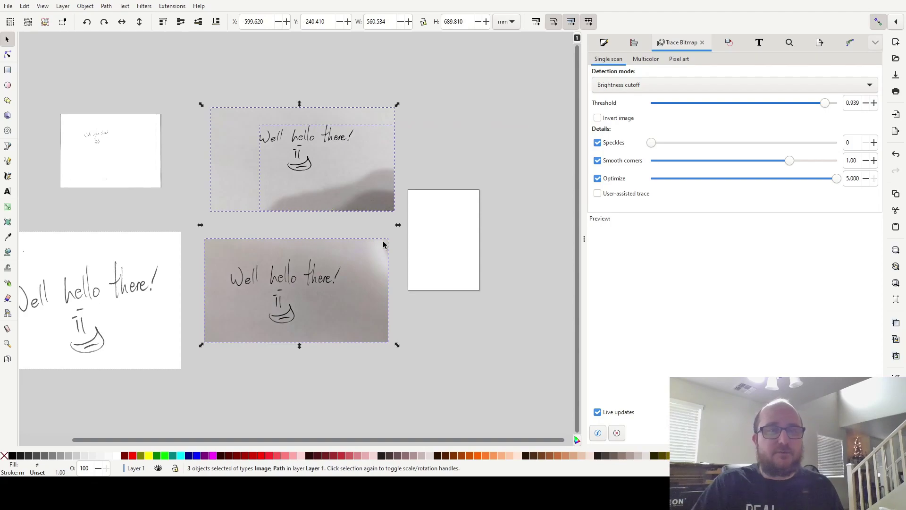
pyautogui.click(433, 247)
pyautogui.hscroll(-8, 430, 274)
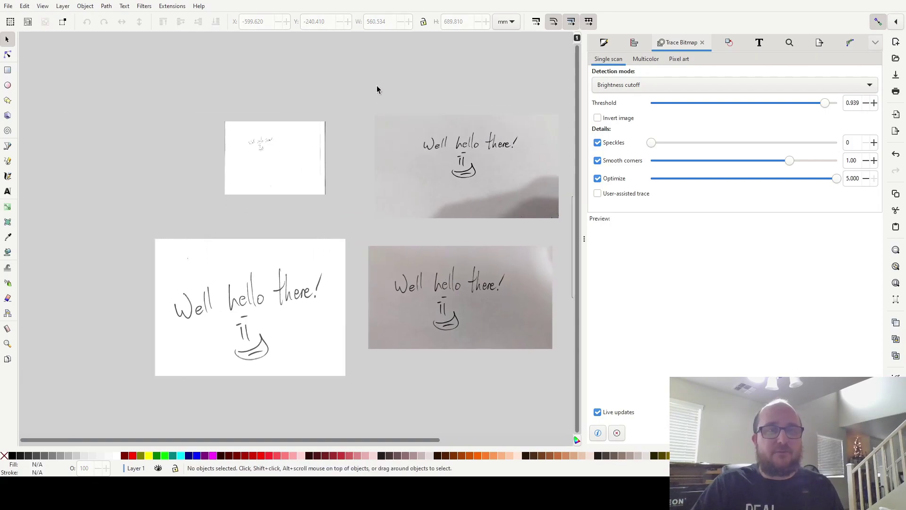
pyautogui.moveTo(377, 90); pyautogui.dragTo(120, 404)
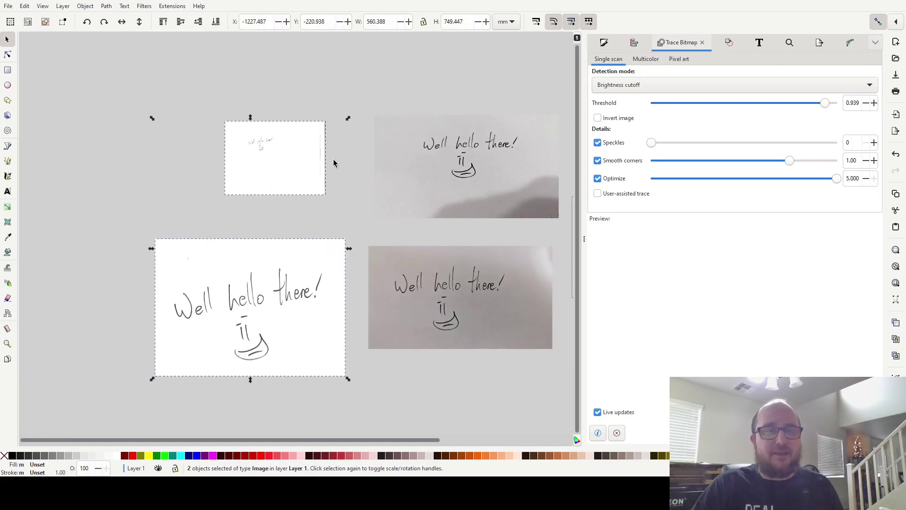
pyautogui.click(329, 191)
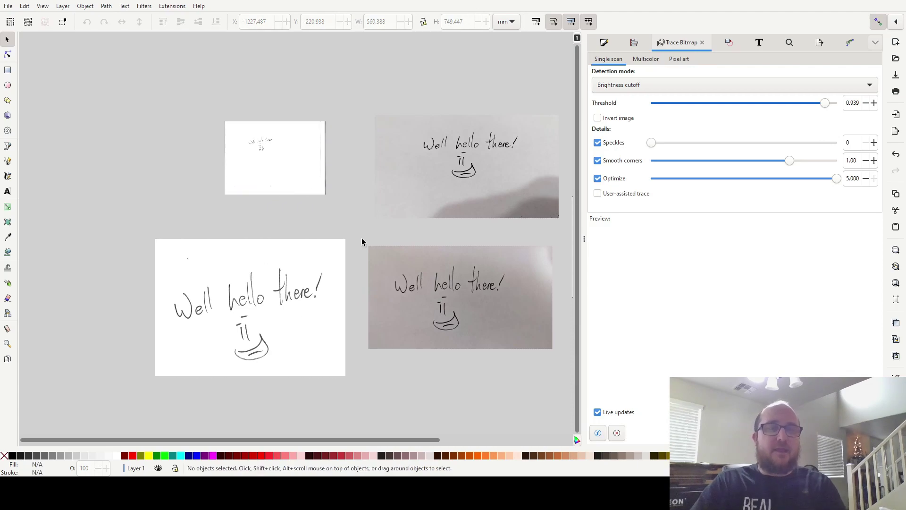
pyautogui.hscroll(4, 538, 180)
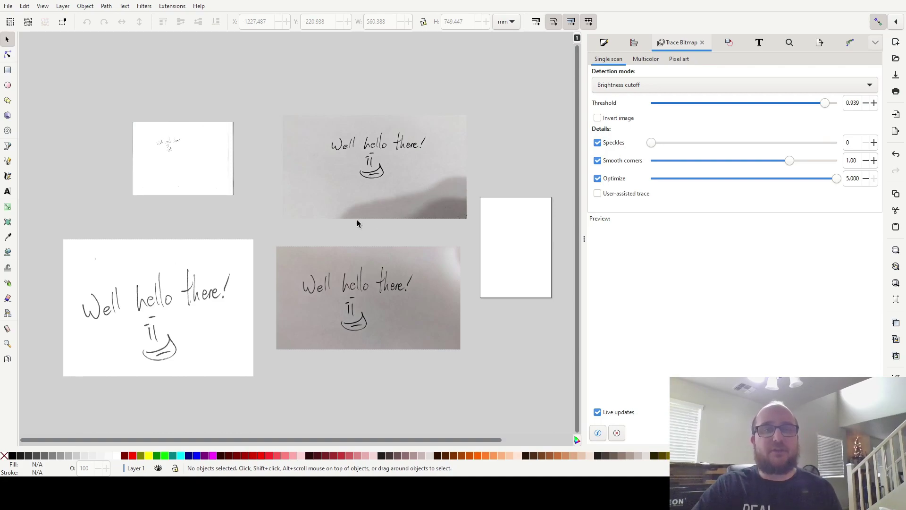
pyautogui.scroll(2, 376, 309)
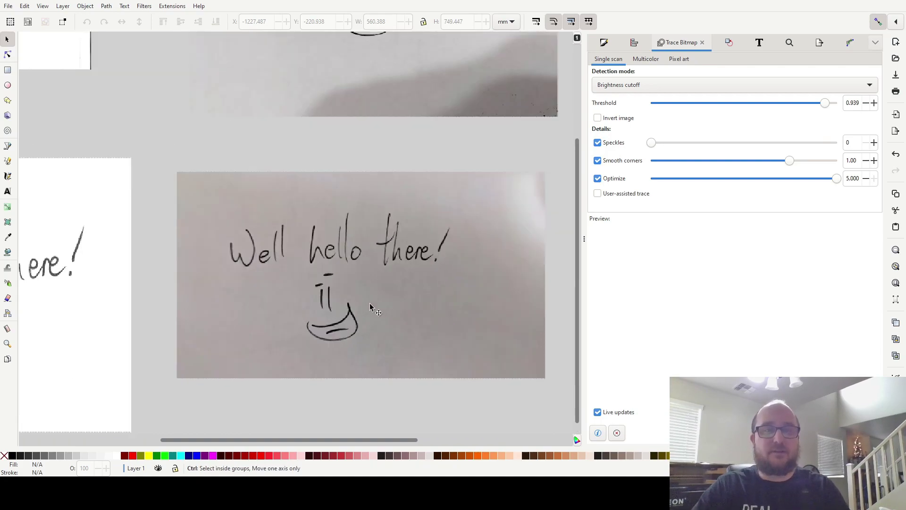
pyautogui.scroll(10, 494, 115)
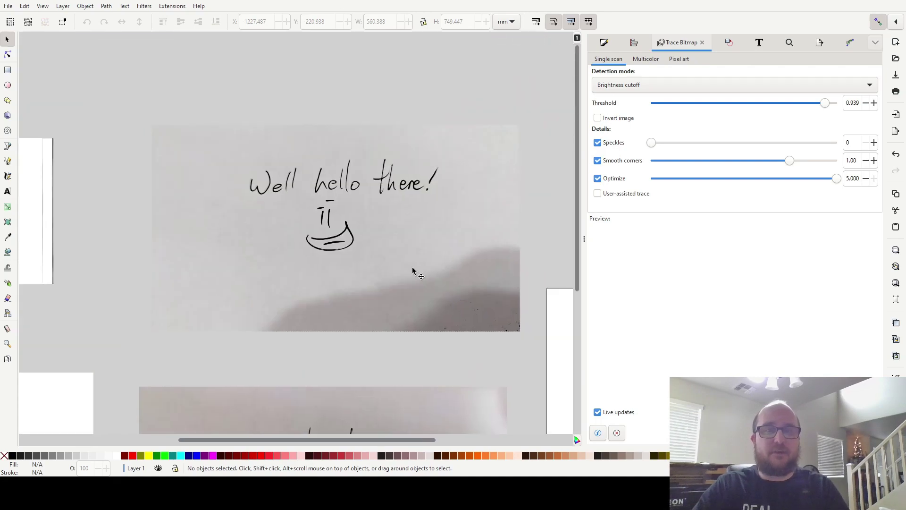
pyautogui.scroll(-3, 448, 326)
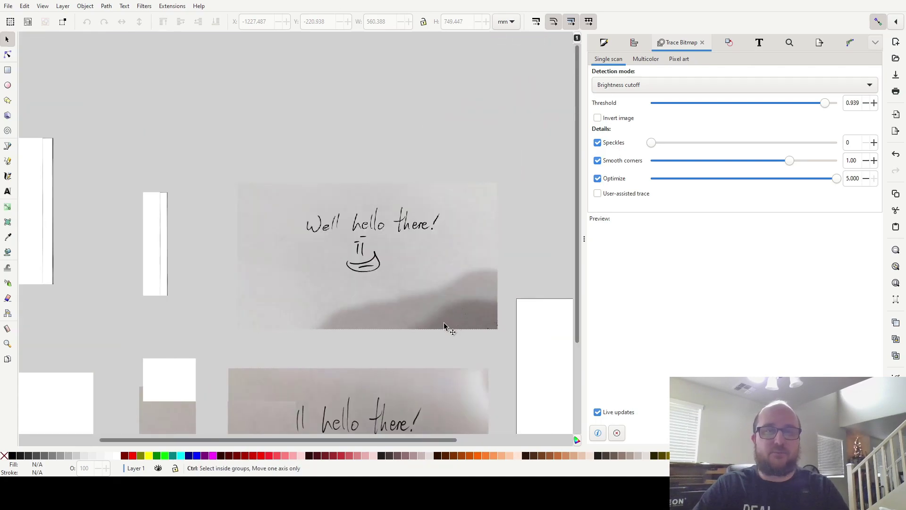
pyautogui.scroll(2, 438, 317)
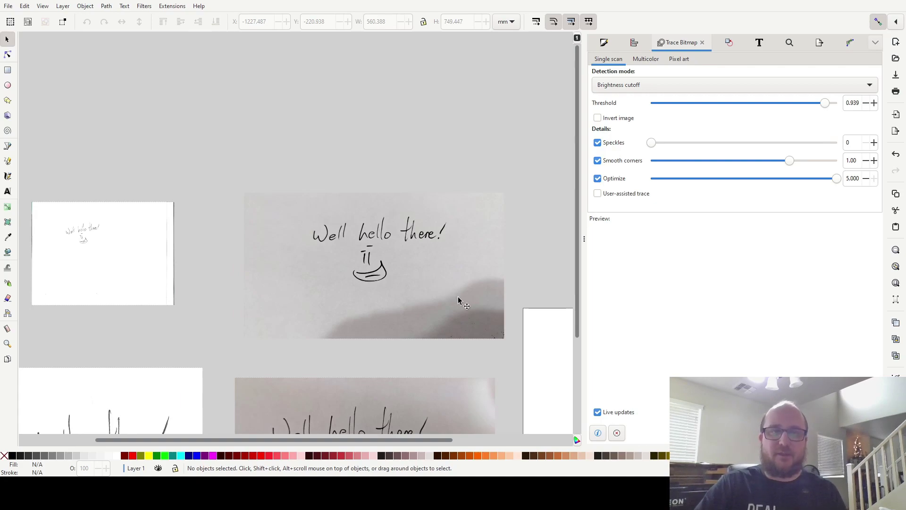
pyautogui.scroll(-6, 458, 296)
pyautogui.hscroll(-4, 457, 296)
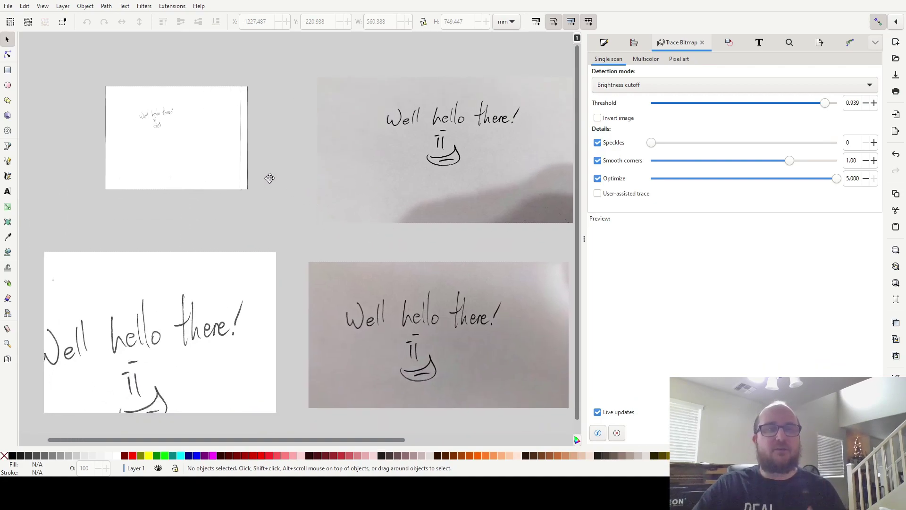
pyautogui.scroll(3, 242, 162)
pyautogui.hscroll(-6, 242, 162)
# Step: Check the small scanned handwriting bitmap, then deselect it and scroll down the canvas
pyautogui.click(284, 176)
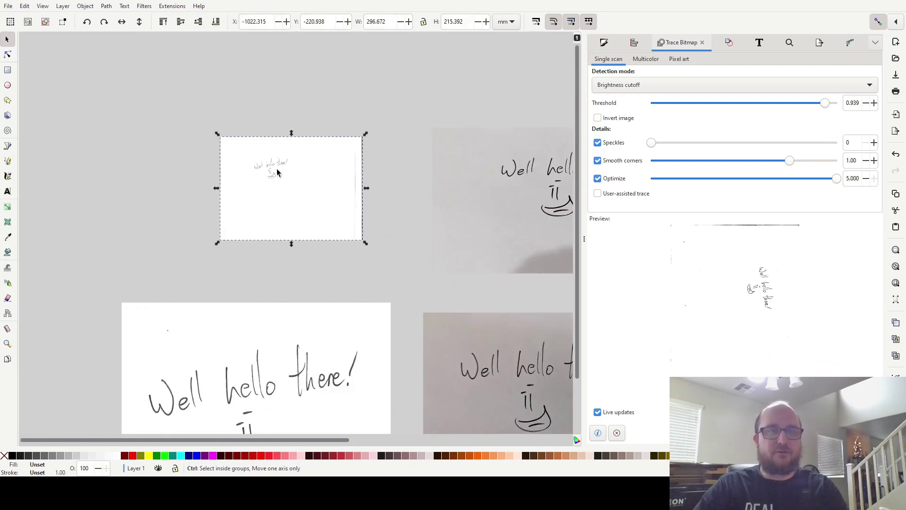
pyautogui.scroll(2, 278, 171)
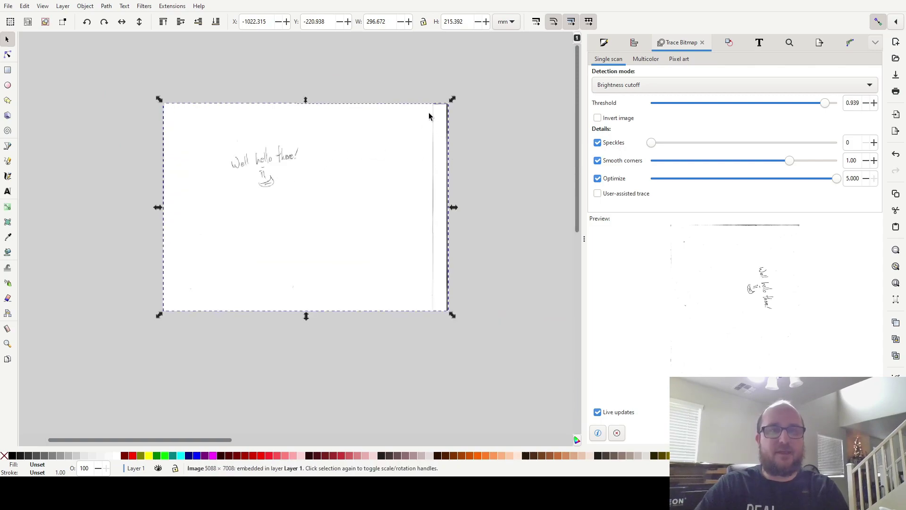
pyautogui.click(503, 203)
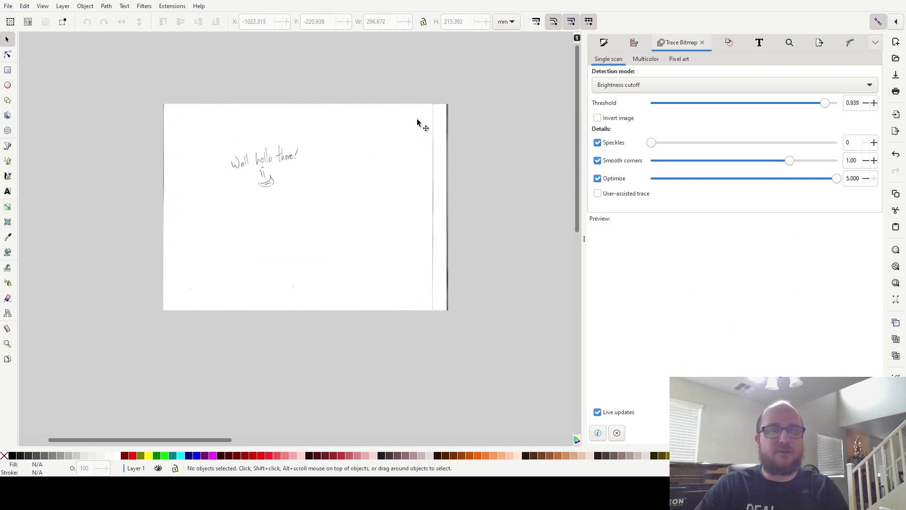
pyautogui.hscroll(-3, 264, 236)
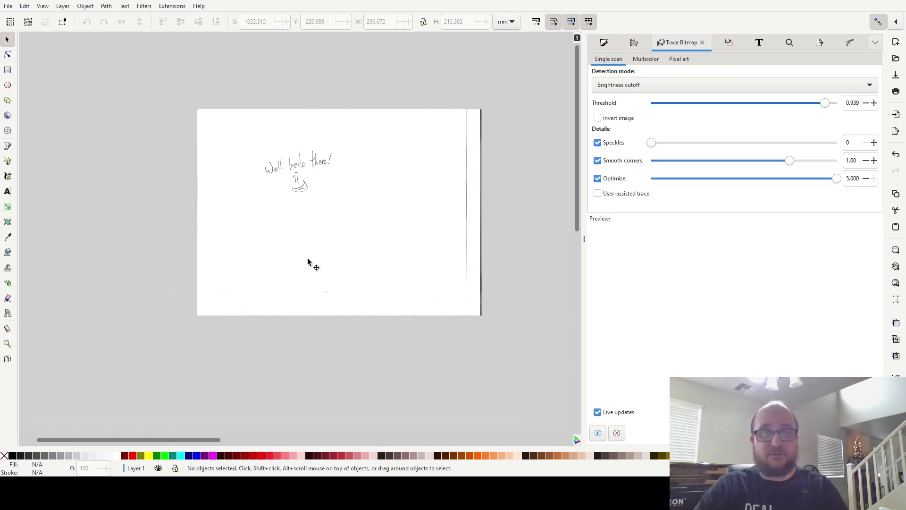
pyautogui.scroll(5, 481, 128)
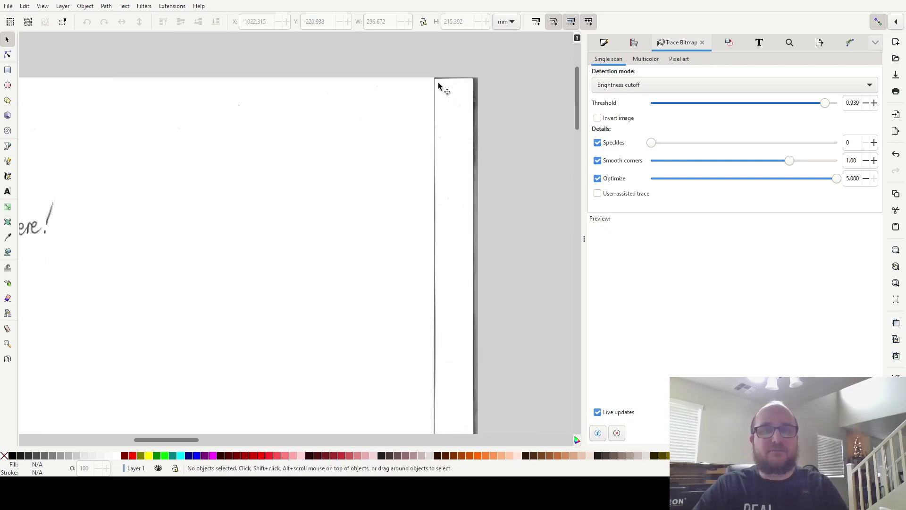
pyautogui.scroll(-5, 444, 326)
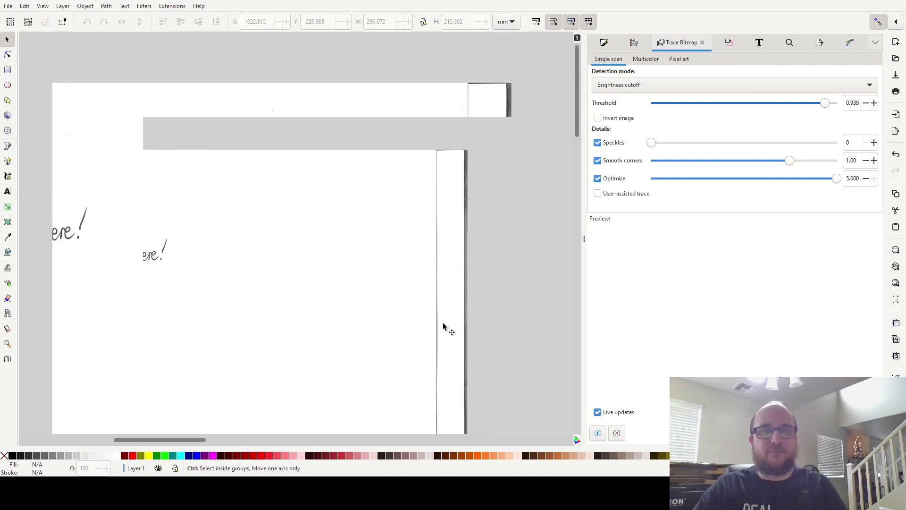
pyautogui.scroll(-3, 520, 200)
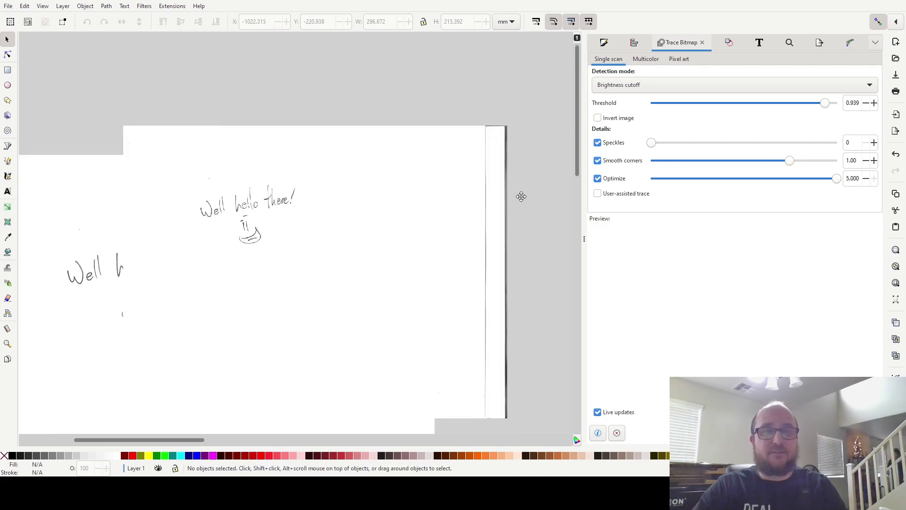
pyautogui.scroll(-2, 373, 265)
pyautogui.scroll(-2, 372, 266)
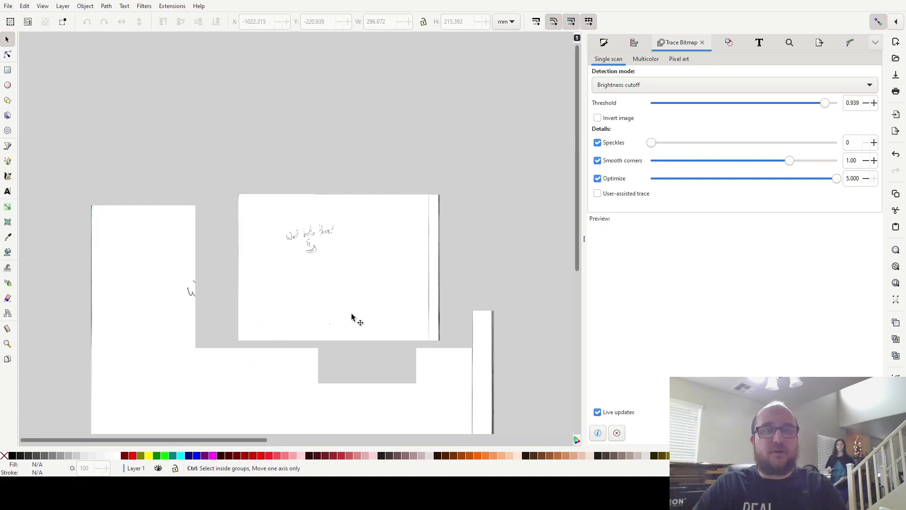
pyautogui.scroll(-1, 374, 142)
pyautogui.scroll(-3, 375, 95)
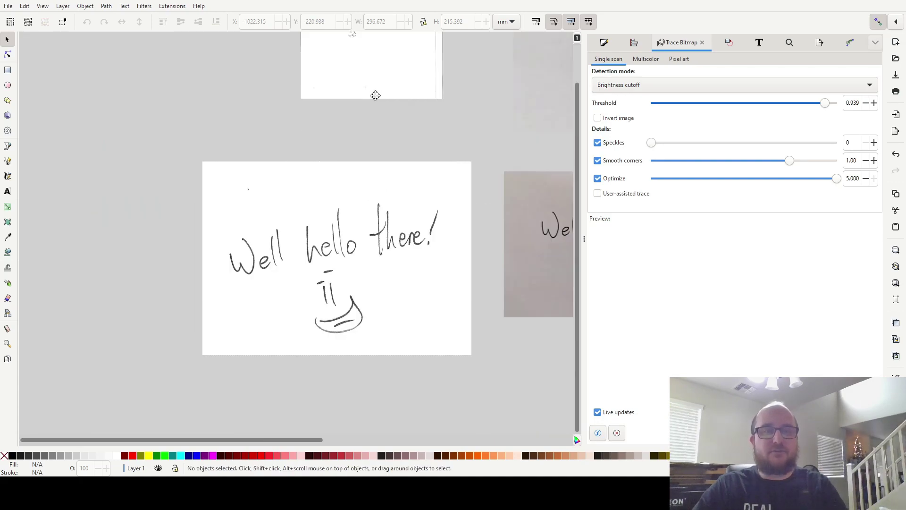
# Step: Select the clean white-paper 'Well hello there!' scan for tracing
pyautogui.click(447, 226)
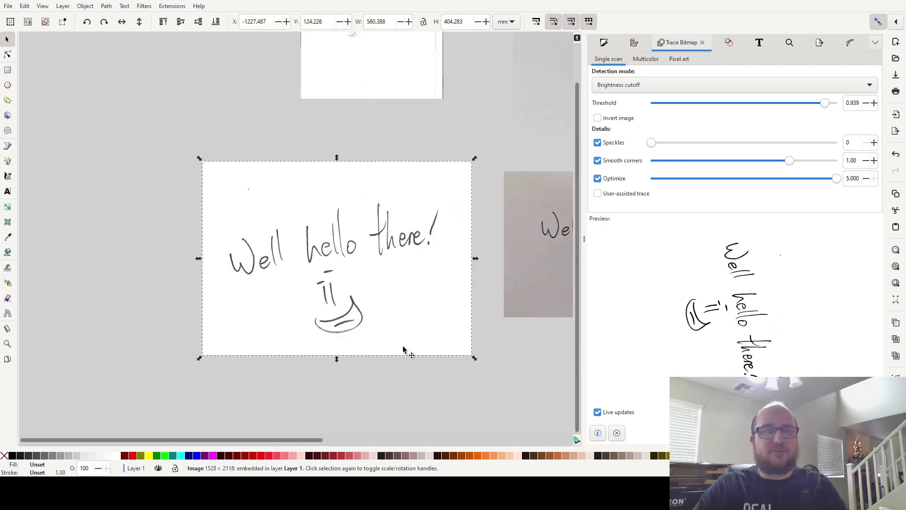
pyautogui.scroll(-1, 362, 222)
pyautogui.scroll(1, 363, 194)
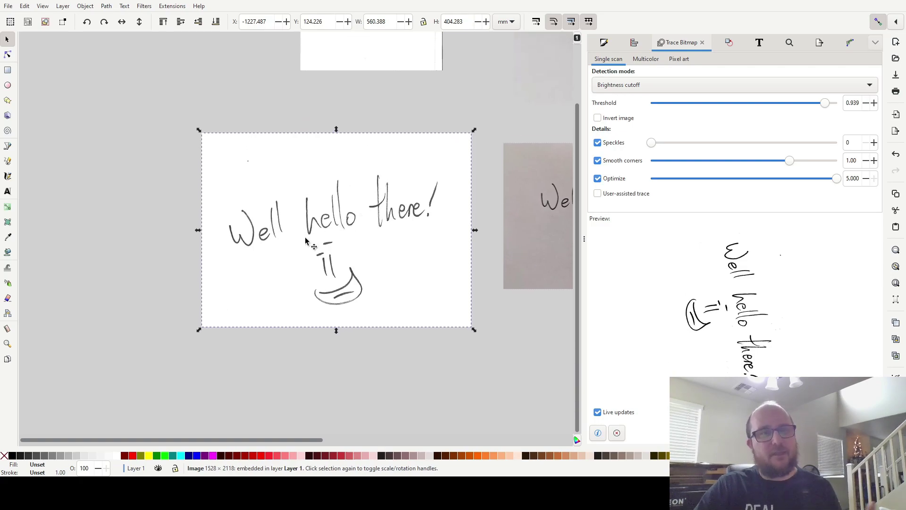
pyautogui.scroll(1, 400, 248)
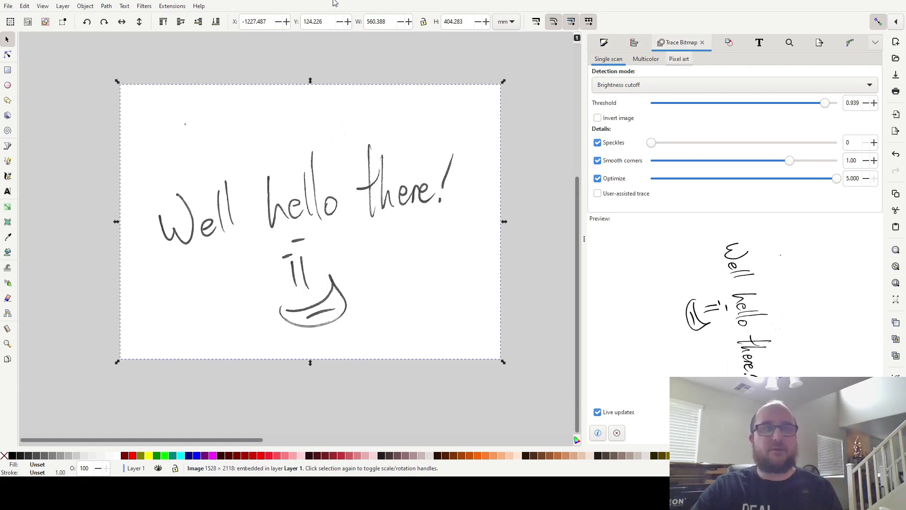
# Step: Keep Brightness cutoff as the Trace Bitmap detection mode
pyautogui.click(107, 7)
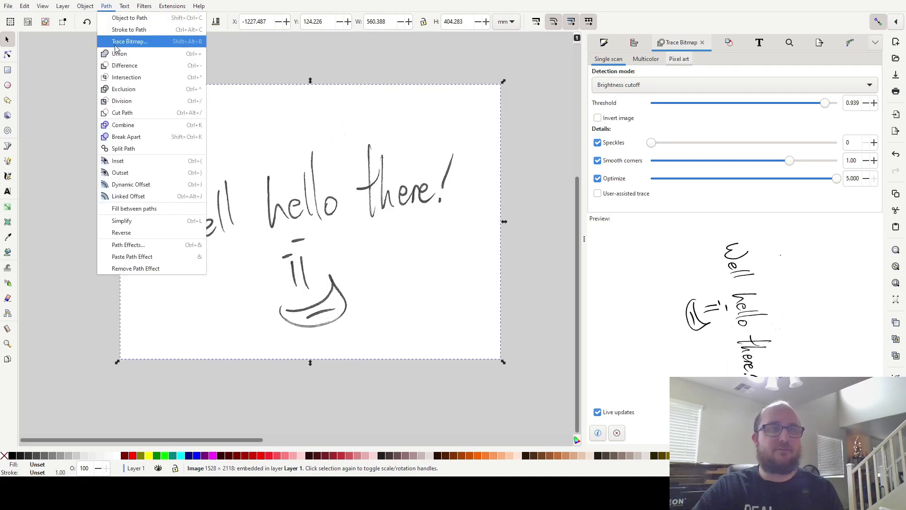
pyautogui.click(672, 43)
pyautogui.click(649, 86)
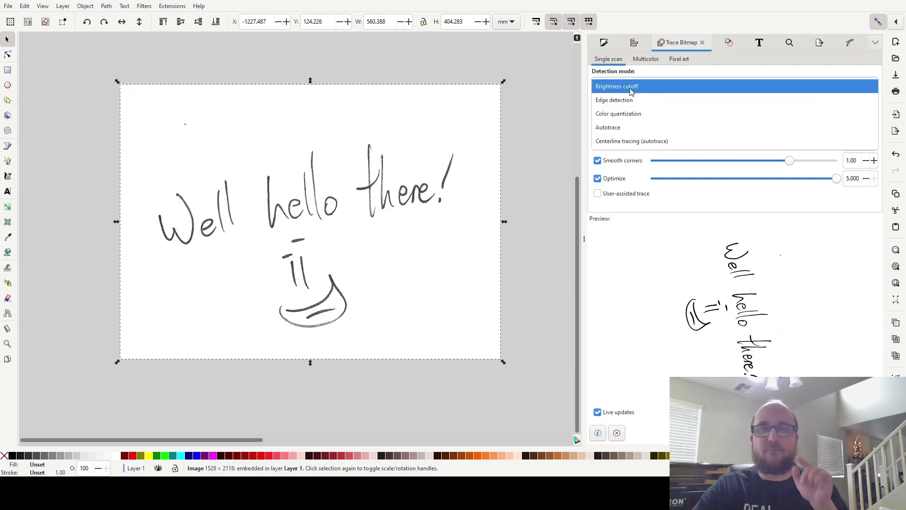
pyautogui.click(631, 89)
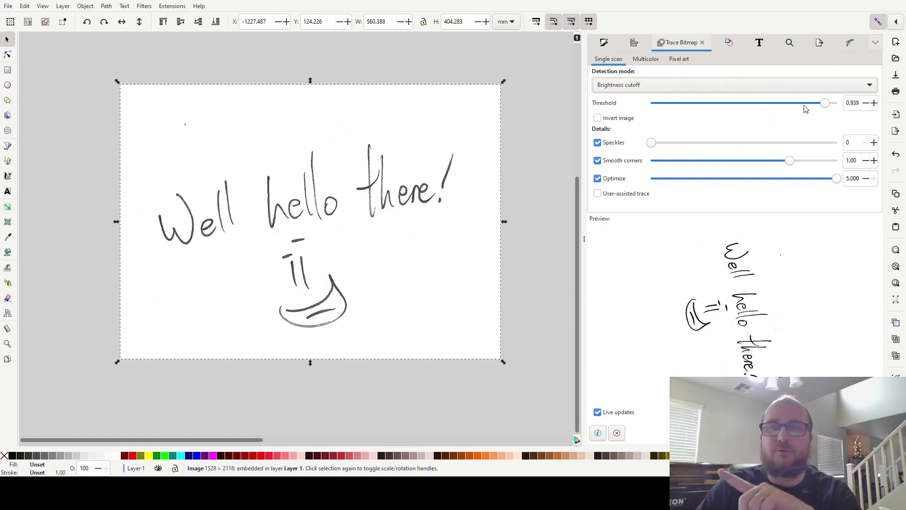
# Step: Drop the threshold to 0.514, then raise it back to about 0.928 for fuller strokes
pyautogui.moveTo(830, 104)
pyautogui.mouseDown()
pyautogui.moveTo(617, 105)
pyautogui.moveTo(765, 114)
pyautogui.moveTo(839, 107)
pyautogui.moveTo(635, 108)
pyautogui.mouseUp()
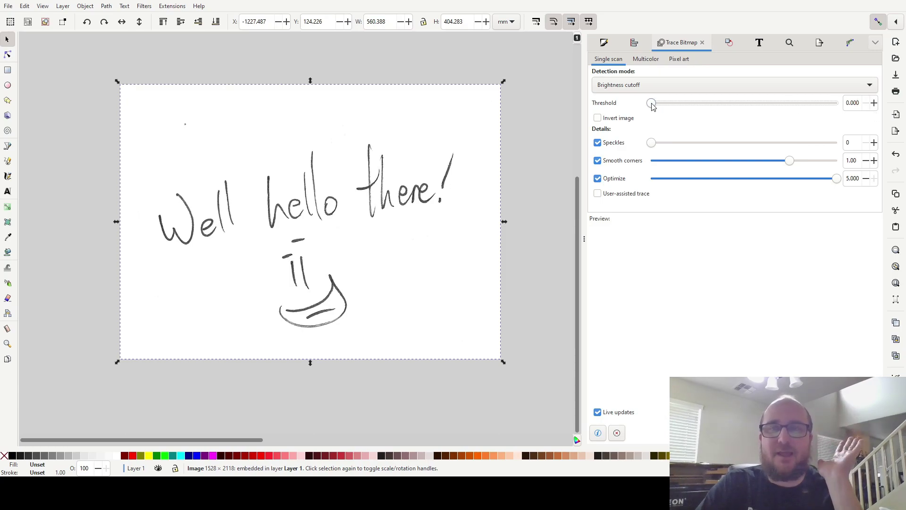
pyautogui.moveTo(667, 107); pyautogui.dragTo(673, 108)
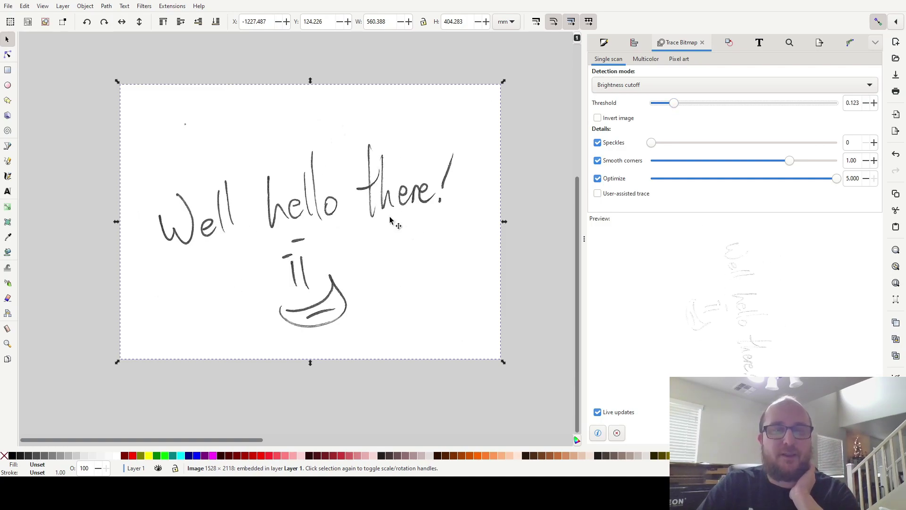
pyautogui.moveTo(674, 104); pyautogui.dragTo(746, 104)
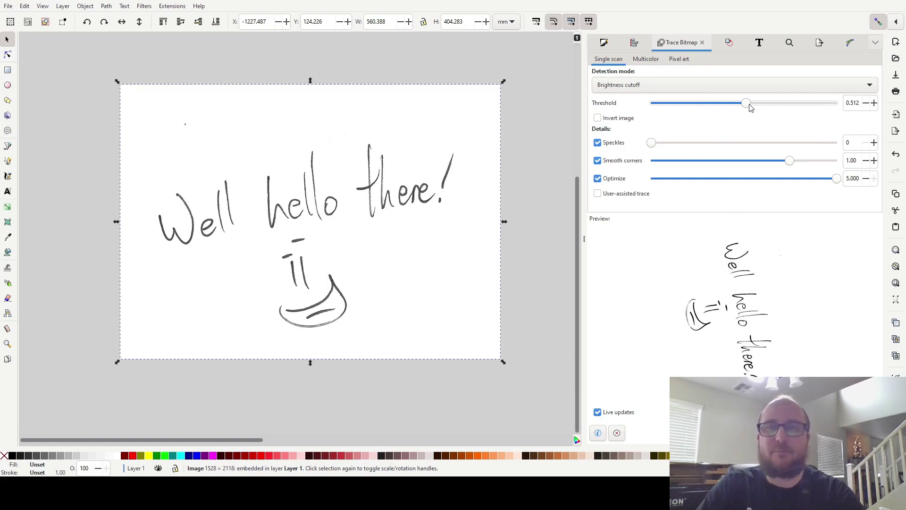
pyautogui.moveTo(750, 107); pyautogui.dragTo(826, 112)
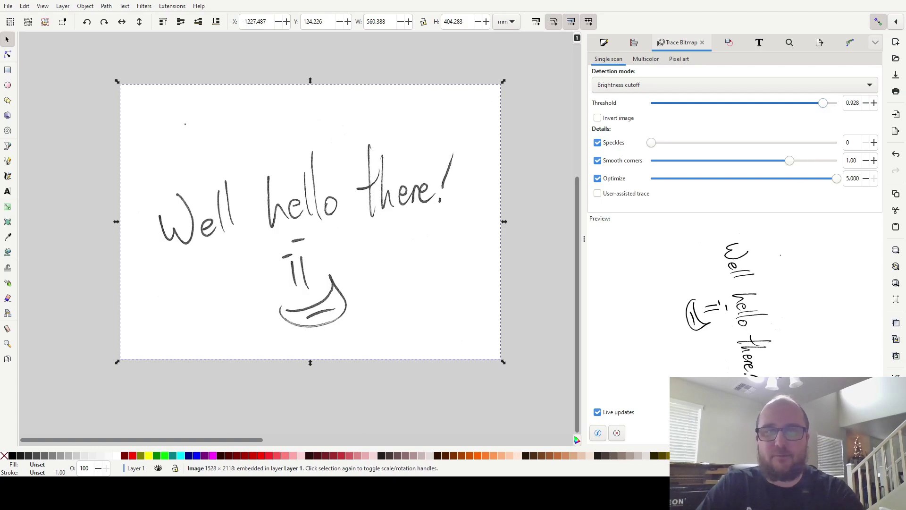
# Step: Apply the trace and move the resulting black path below the photo
pyautogui.click(858, 433)
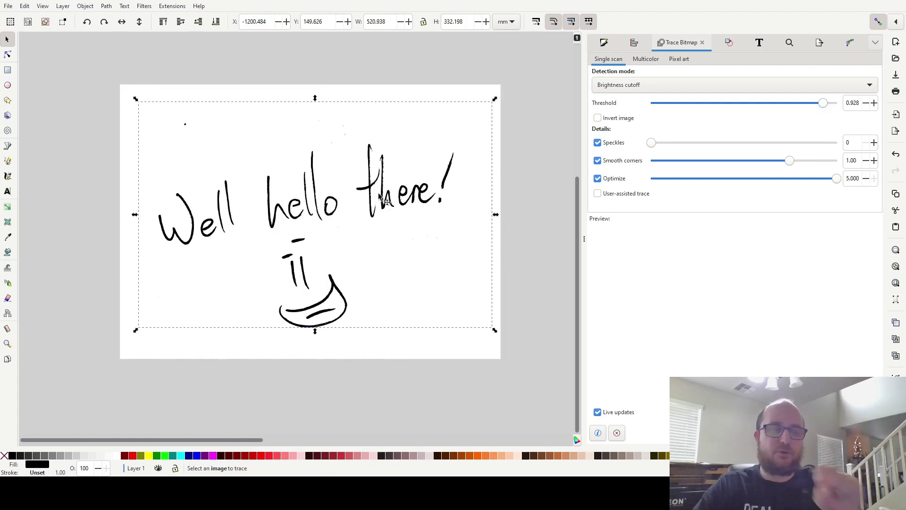
pyautogui.moveTo(332, 207)
pyautogui.mouseDown()
pyautogui.moveTo(312, 238)
pyautogui.moveTo(241, 269)
pyautogui.moveTo(153, 254)
pyautogui.moveTo(270, 280)
pyautogui.moveTo(405, 362)
pyautogui.moveTo(405, 474)
pyautogui.mouseUp()
pyautogui.click(268, 280)
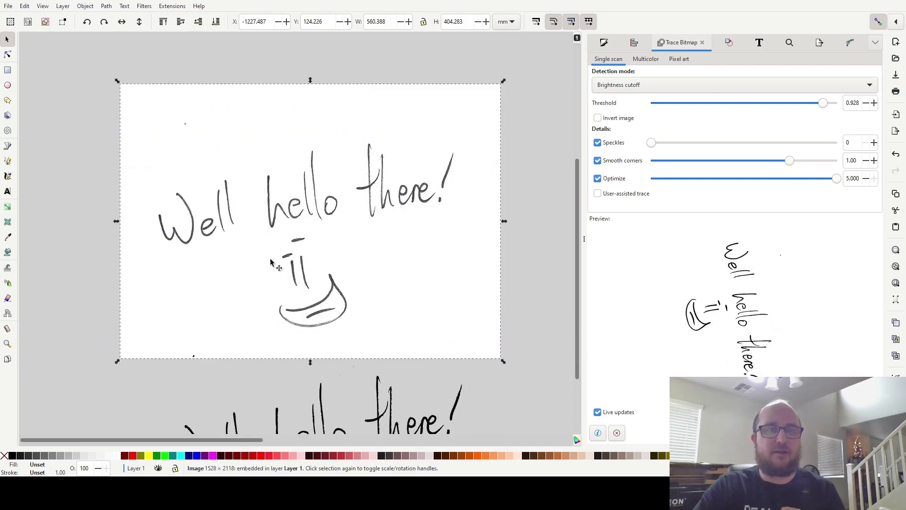
# Step: Copy the traced handwriting path and paste it into LightBurn
pyautogui.scroll(-5, 330, 260)
pyautogui.click(352, 253)
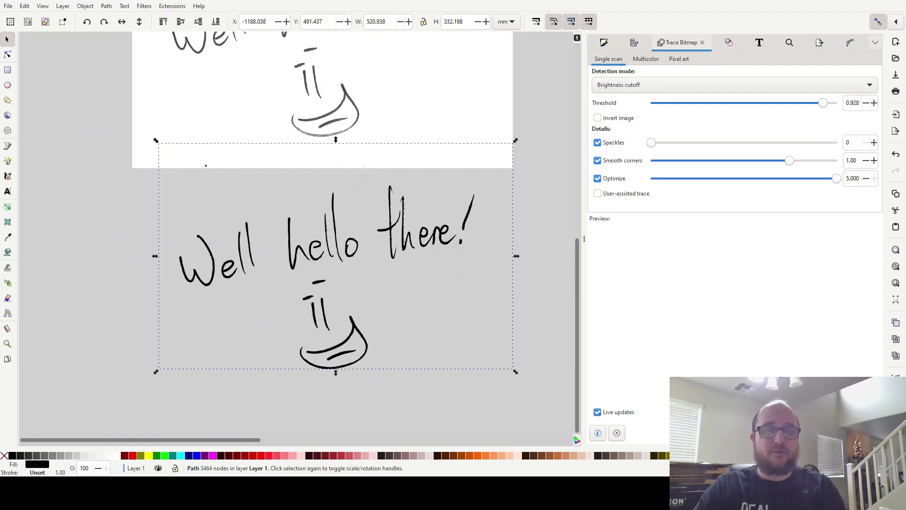
pyautogui.hotkey('alt', 'Tab')
pyautogui.hotkey('ctrl', 'v')
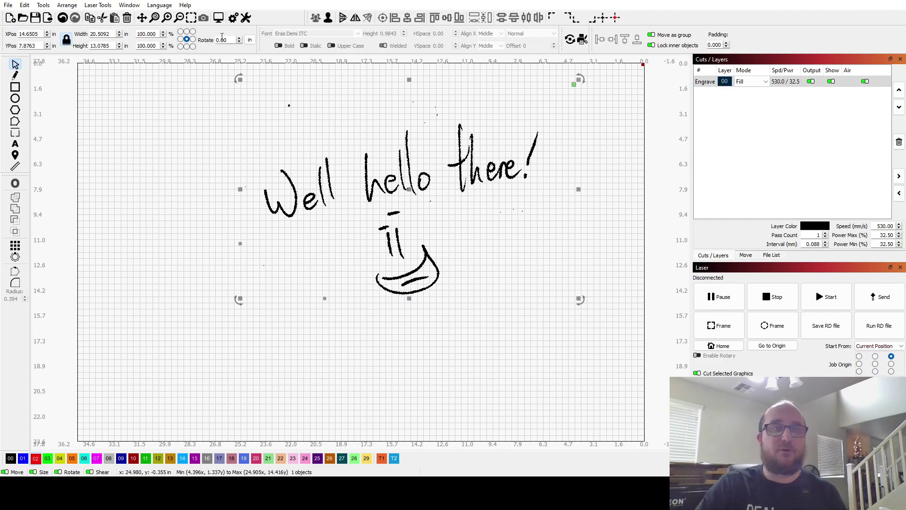
# Step: Check the engraving preview, then nudge the pasted handwriting slightly up and left
pyautogui.click(218, 18)
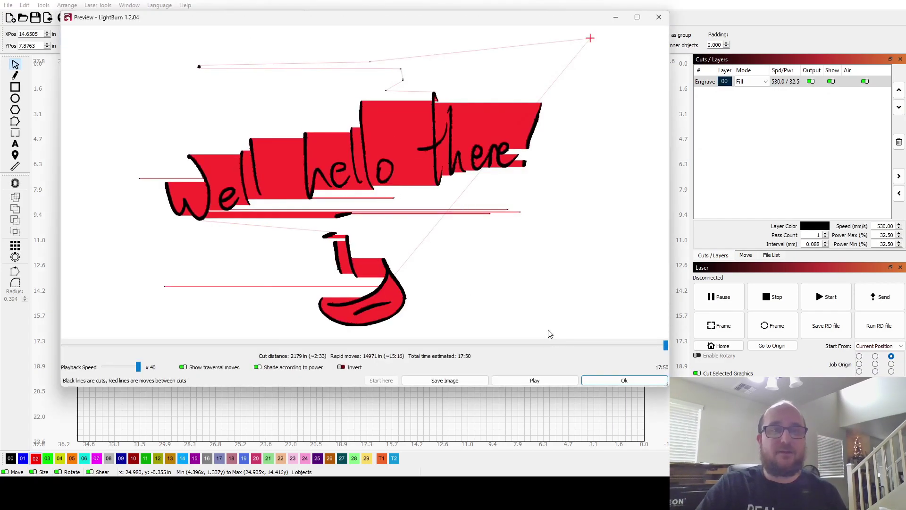
pyautogui.click(624, 380)
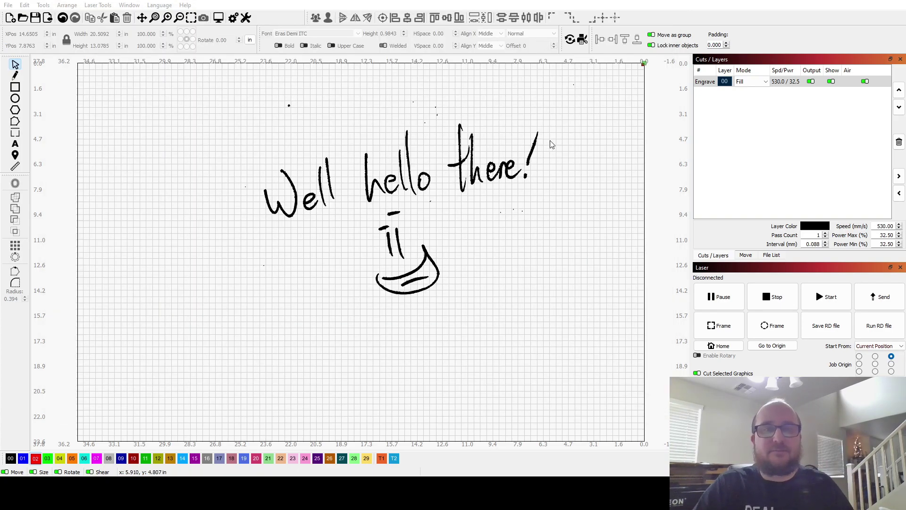
pyautogui.scroll(4, 292, 121)
pyautogui.click(268, 124)
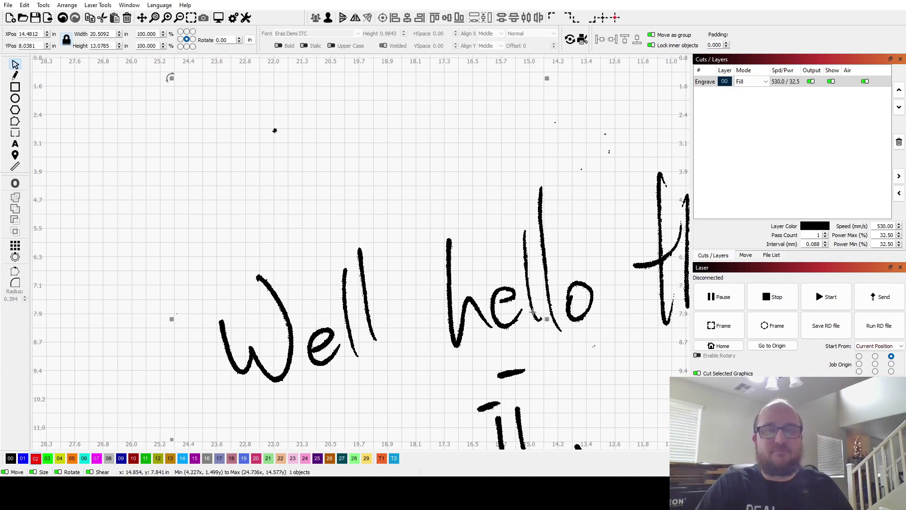
pyautogui.moveTo(540, 314); pyautogui.dragTo(510, 297)
pyautogui.click(590, 365)
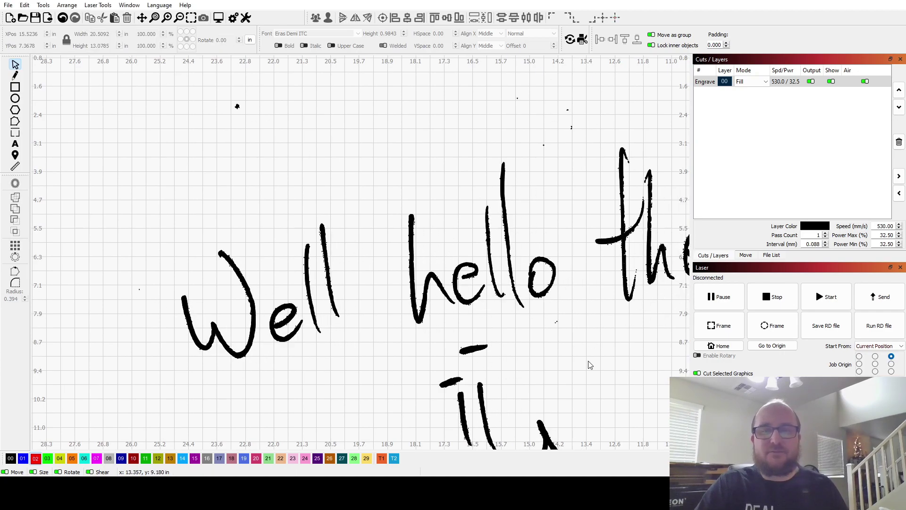
pyautogui.scroll(-2, 589, 364)
# Step: Back in Inkscape, delete the stray specks at the top left and left of the traced path
pyautogui.moveTo(315, 493)
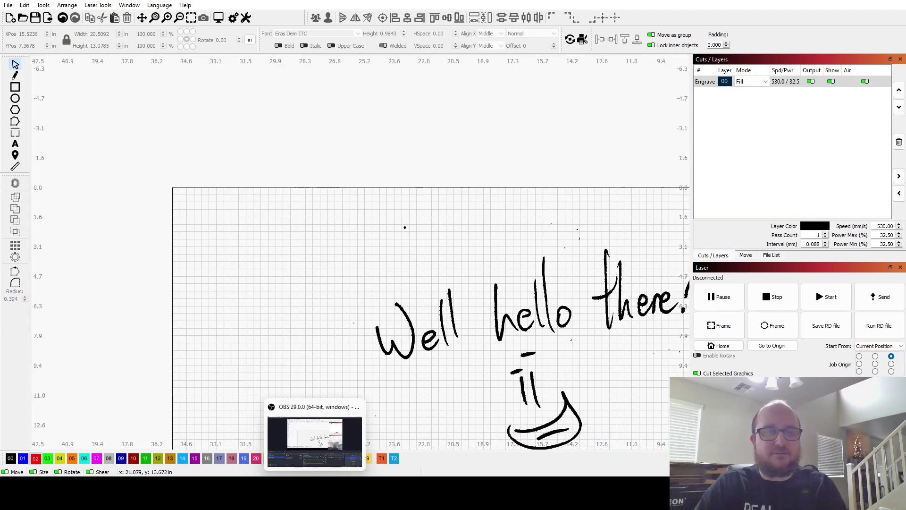
pyautogui.click(419, 493)
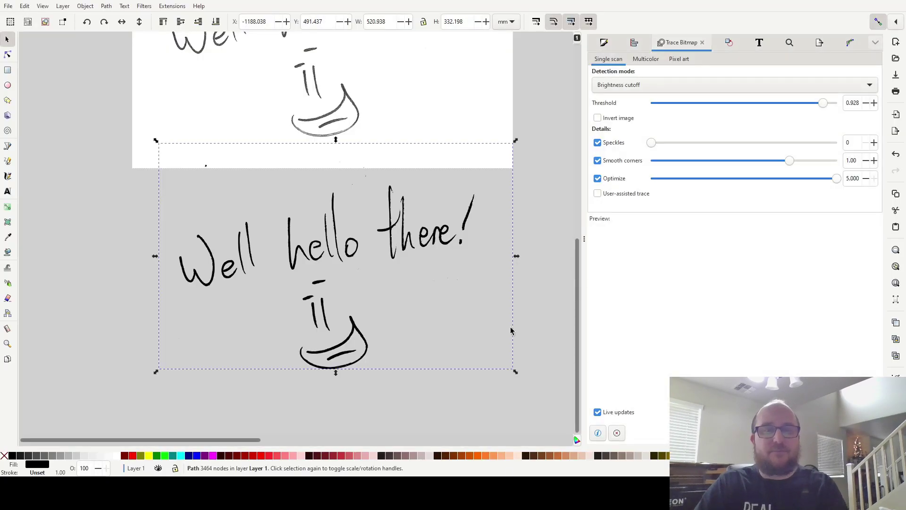
pyautogui.click(406, 247)
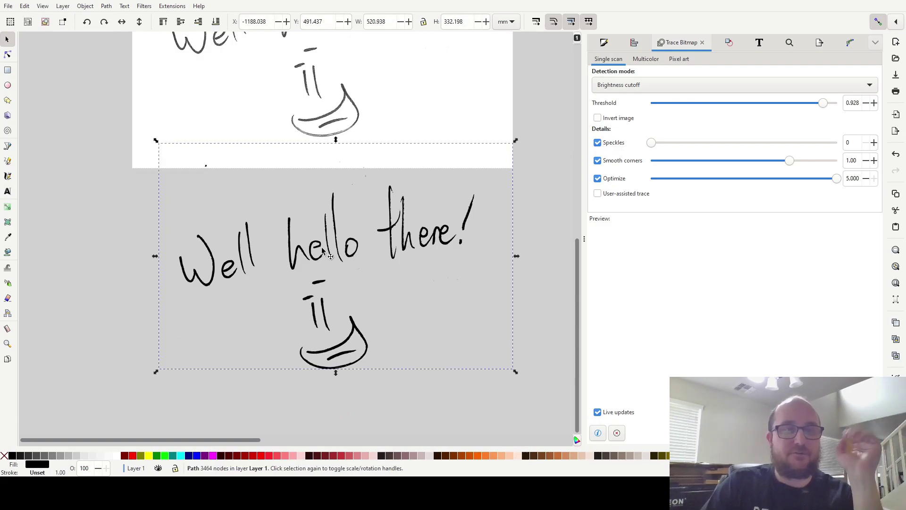
pyautogui.press('n')
pyautogui.moveTo(162, 128); pyautogui.dragTo(243, 192)
pyautogui.press('Delete')
pyautogui.moveTo(140, 210); pyautogui.dragTo(167, 274)
pyautogui.press('Delete')
# Step: Delete the remaining specks lower down, on the right, near the top and beside the smiley
pyautogui.moveTo(146, 318); pyautogui.dragTo(194, 366)
pyautogui.press('Delete')
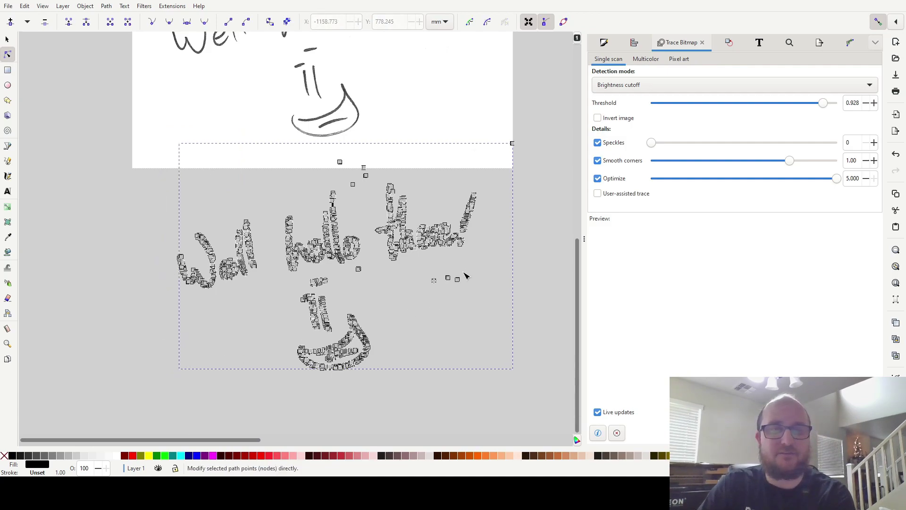
pyautogui.moveTo(472, 267); pyautogui.dragTo(424, 300)
pyautogui.press('Delete')
pyautogui.moveTo(537, 124); pyautogui.dragTo(495, 162)
pyautogui.press('Delete')
pyautogui.moveTo(374, 151); pyautogui.dragTo(340, 194)
pyautogui.press('Delete')
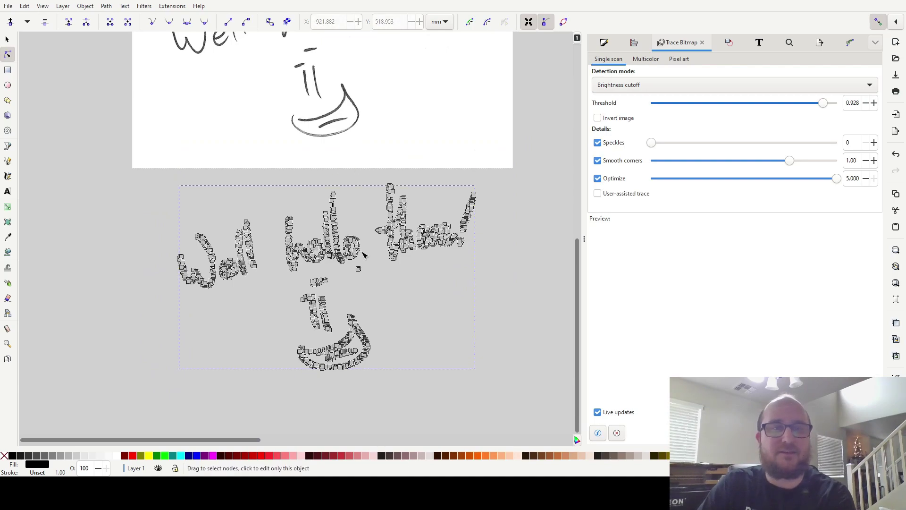
pyautogui.click(358, 268)
pyautogui.press('Delete')
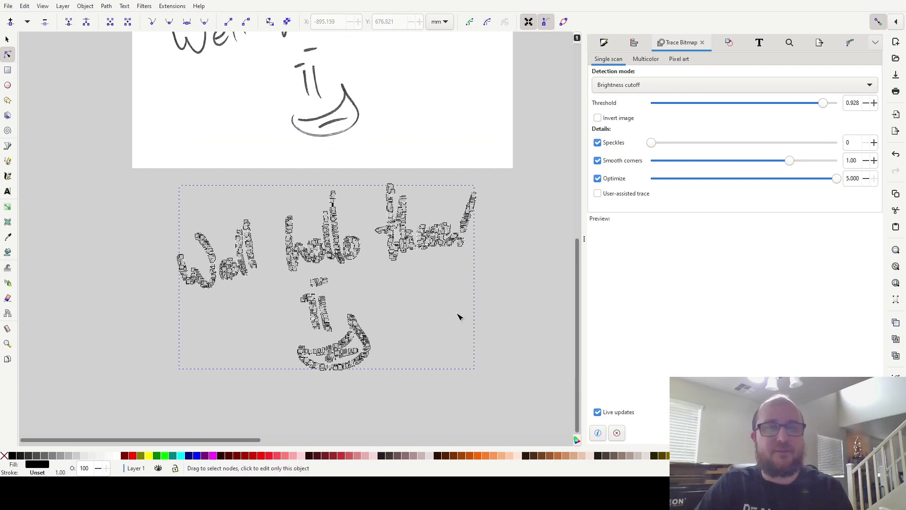
# Step: Reselect the cleaned 3401-node path and zoom to inspect it
pyautogui.click(398, 334)
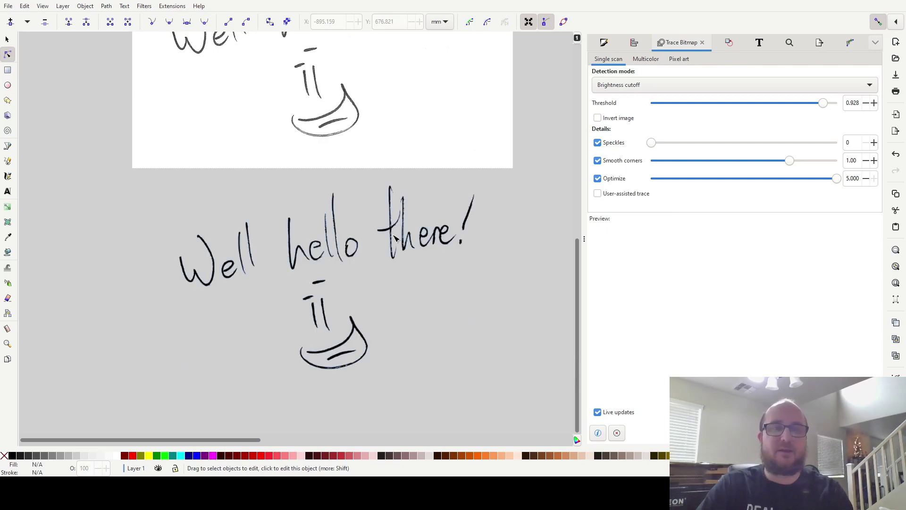
pyautogui.press('s')
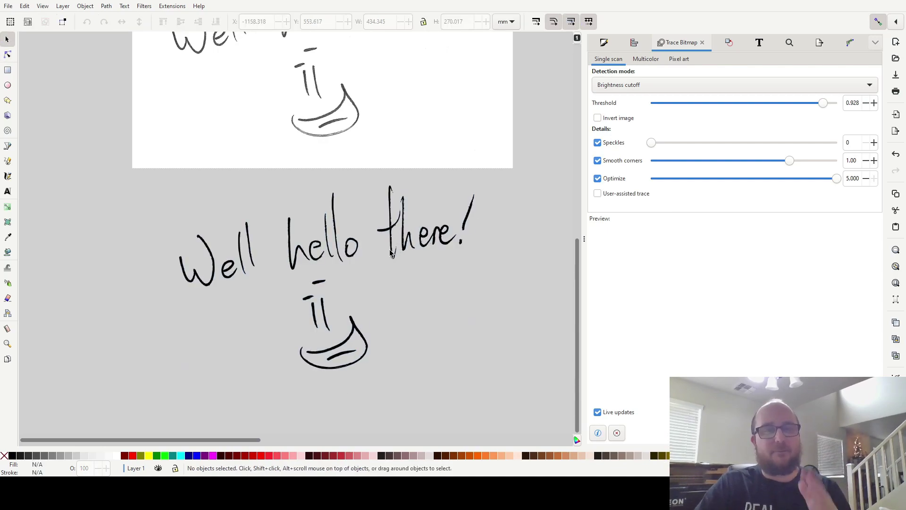
pyautogui.click(399, 258)
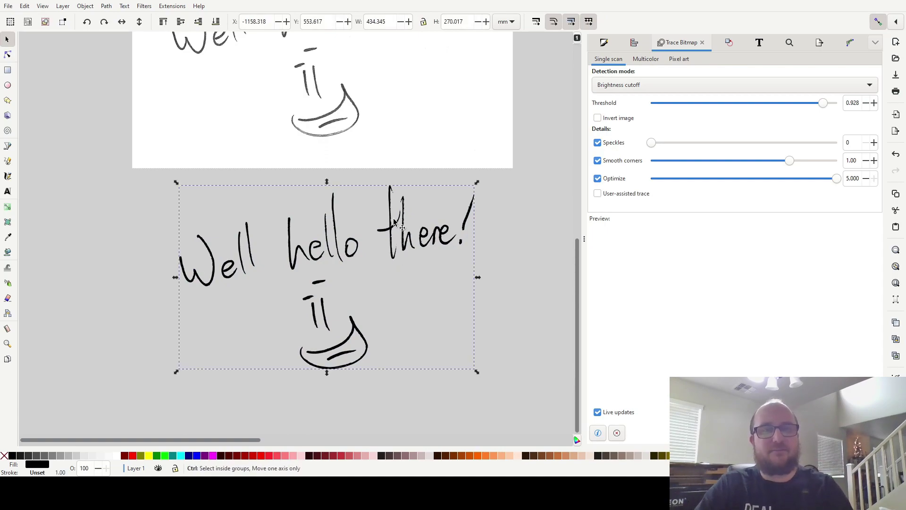
pyautogui.scroll(10, 394, 222)
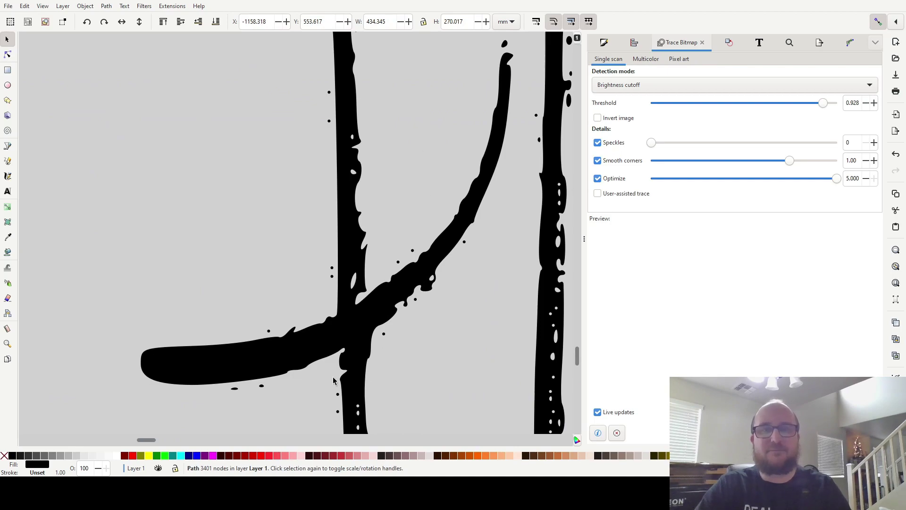
pyautogui.scroll(-8, 351, 373)
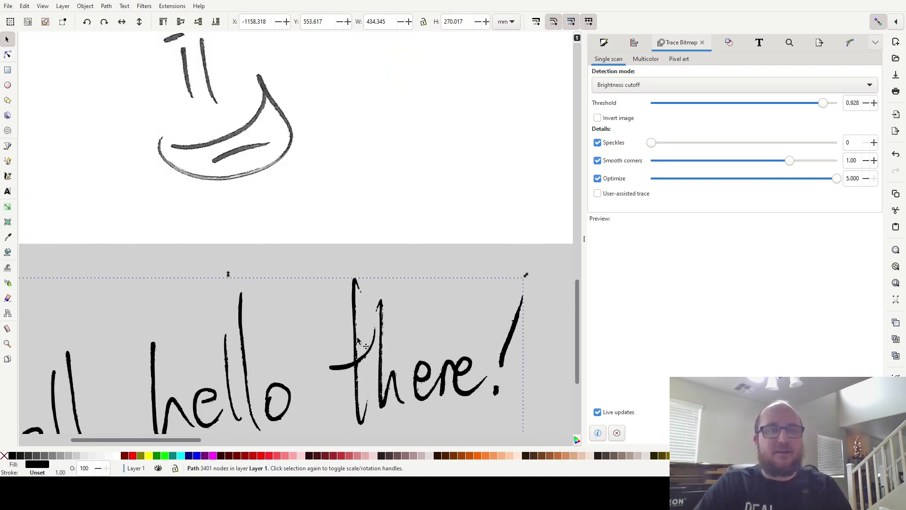
# Step: Retrace the photo with higher speckle suppression and fill the new path red
pyautogui.click(340, 177)
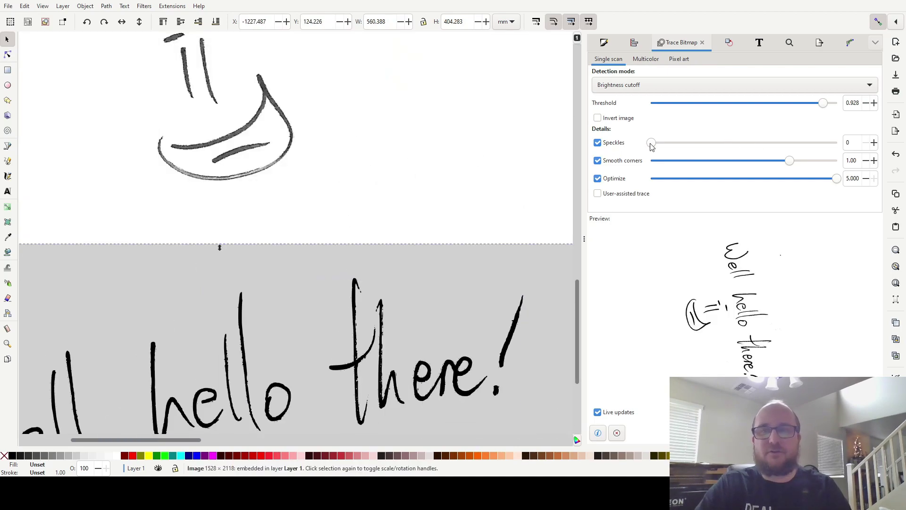
pyautogui.moveTo(651, 147)
pyautogui.mouseDown()
pyautogui.moveTo(664, 146)
pyautogui.moveTo(656, 151)
pyautogui.mouseUp()
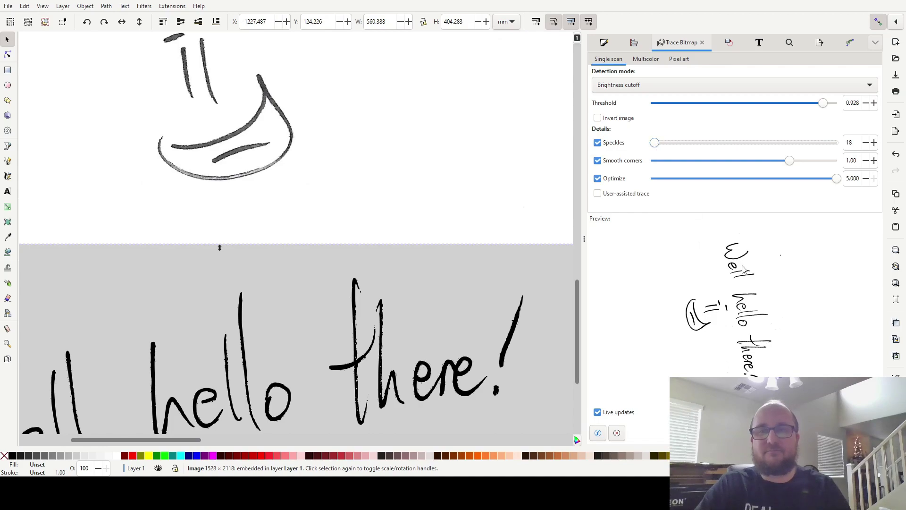
pyautogui.click(861, 433)
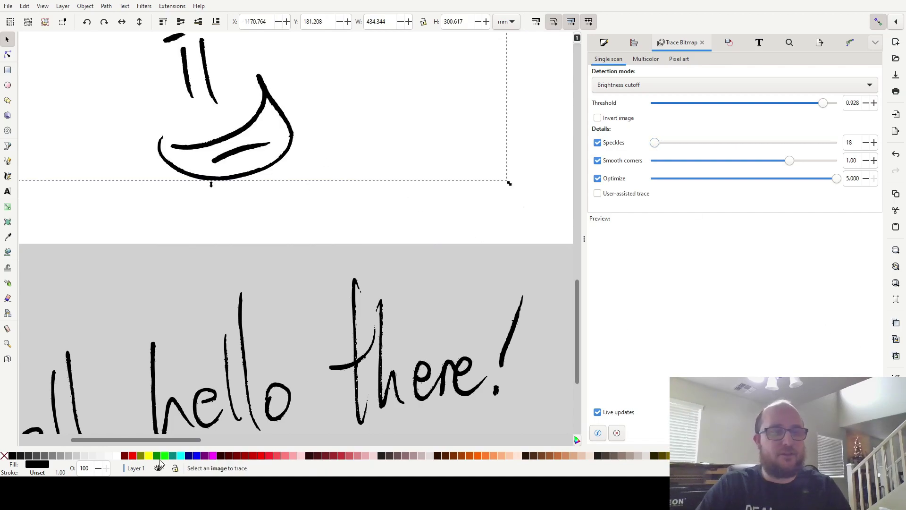
pyautogui.click(134, 456)
# Step: Zoom in to inspect the red trace, then select the black copy below the page
pyautogui.scroll(6, 302, 182)
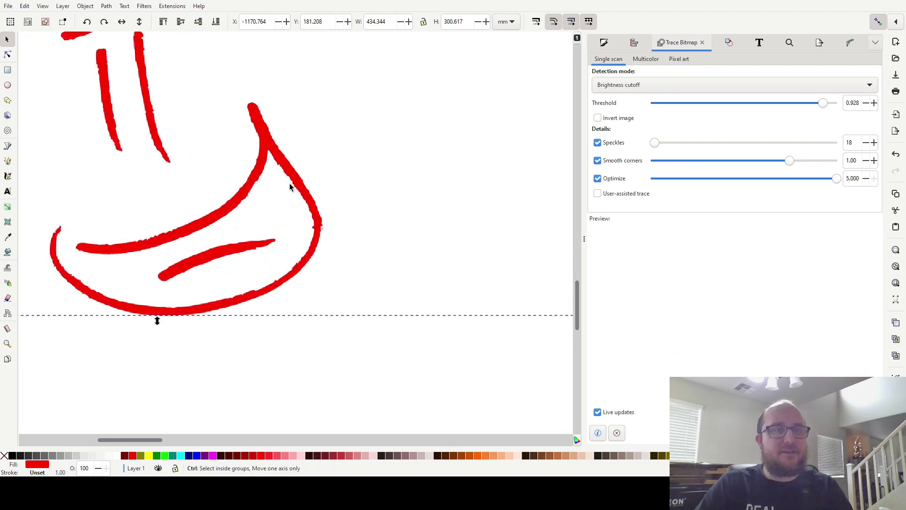
pyautogui.scroll(-5, 299, 177)
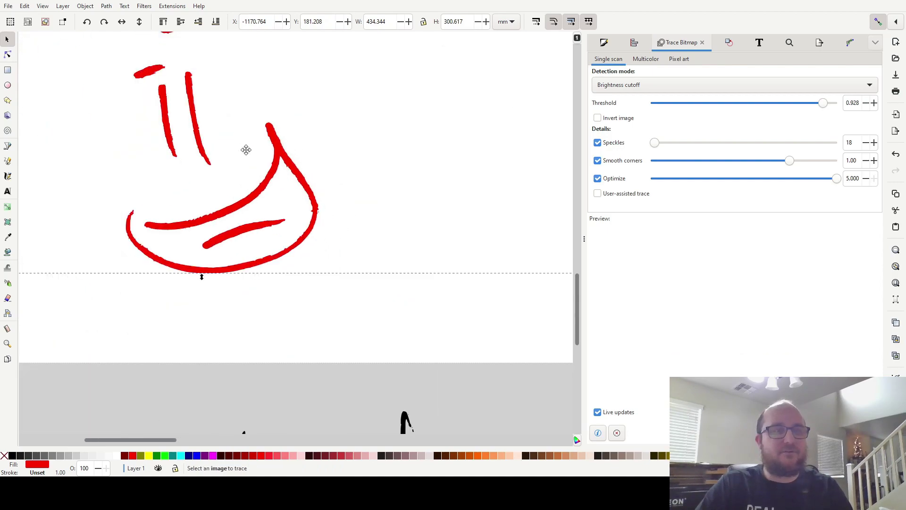
pyautogui.scroll(4, 369, 314)
pyautogui.scroll(8, 374, 138)
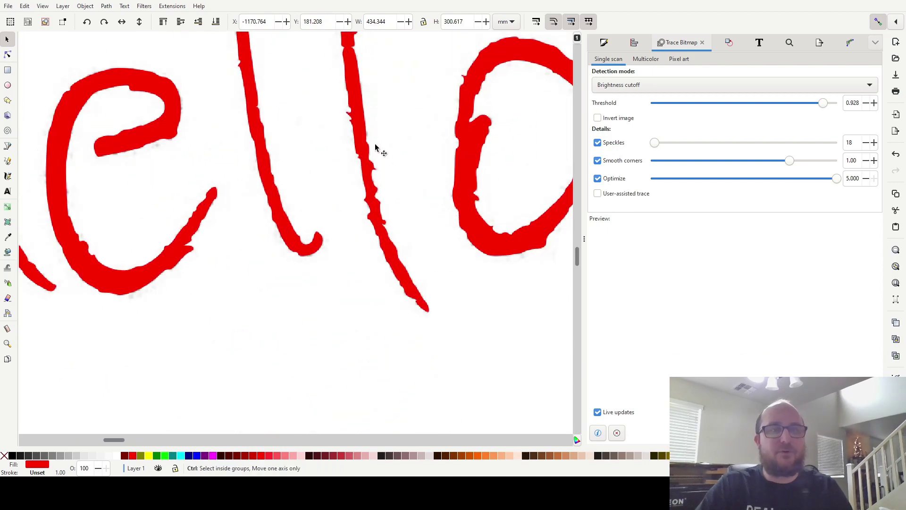
pyautogui.scroll(2, 424, 349)
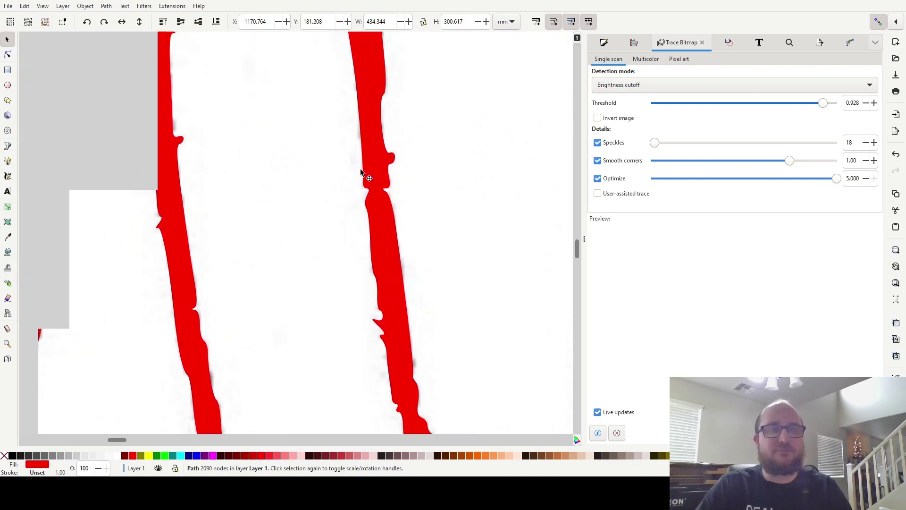
pyautogui.scroll(-4, 390, 198)
pyautogui.scroll(-1, 389, 200)
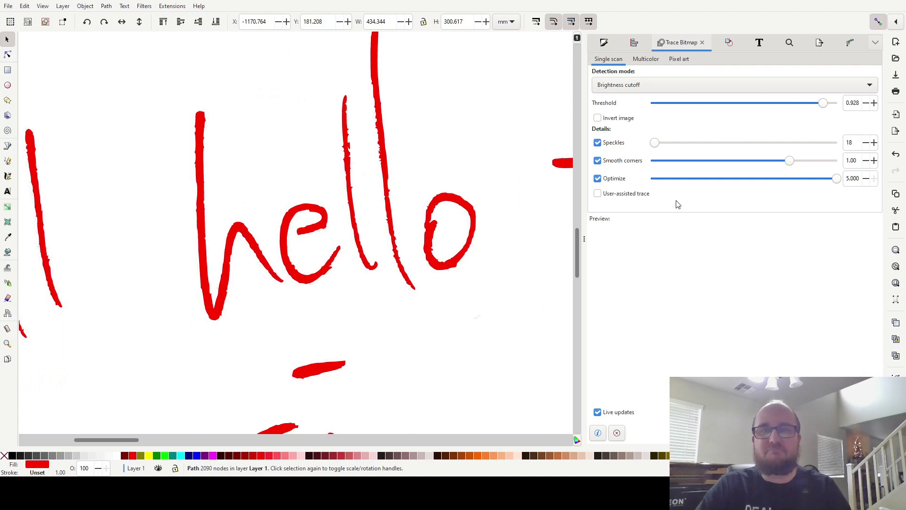
pyautogui.scroll(-5, 395, 147)
pyautogui.scroll(-3, 414, 325)
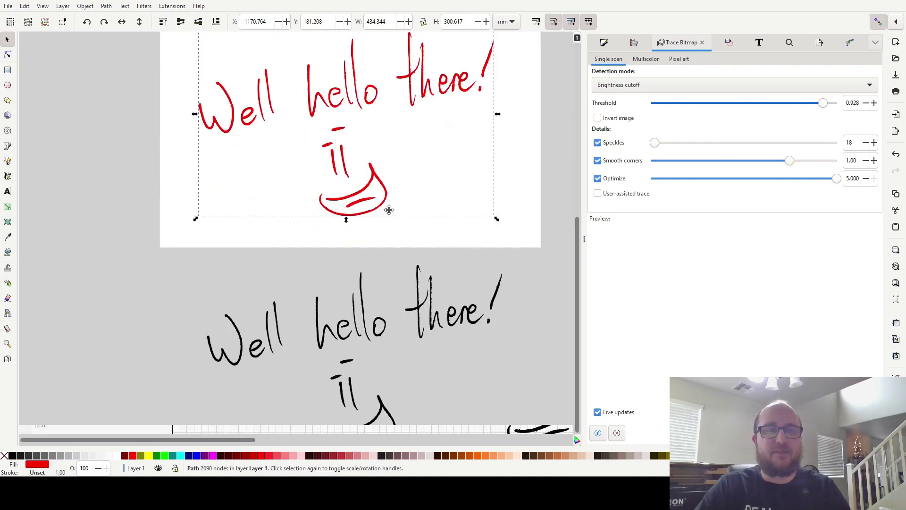
pyautogui.press('Tab')
# Step: Delete the black copy, move the red trace below the page and fill it black
pyautogui.press('Delete')
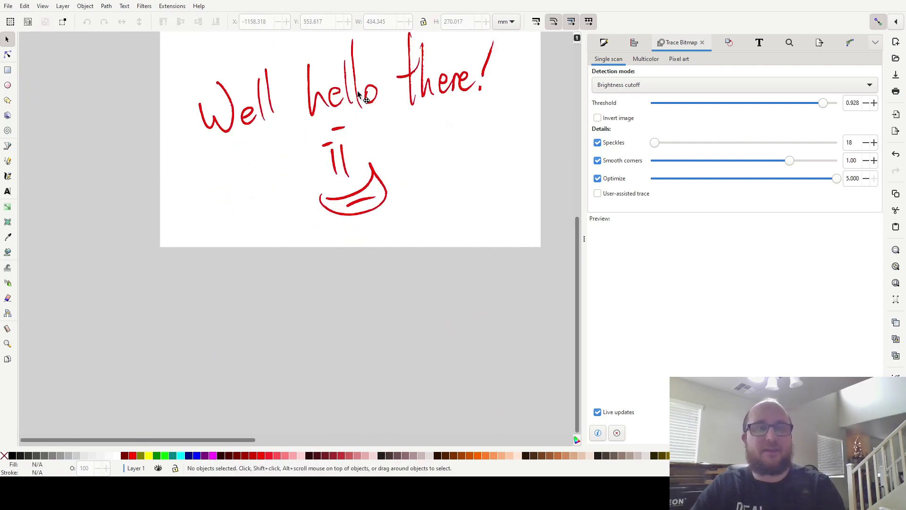
pyautogui.moveTo(359, 101); pyautogui.dragTo(362, 338)
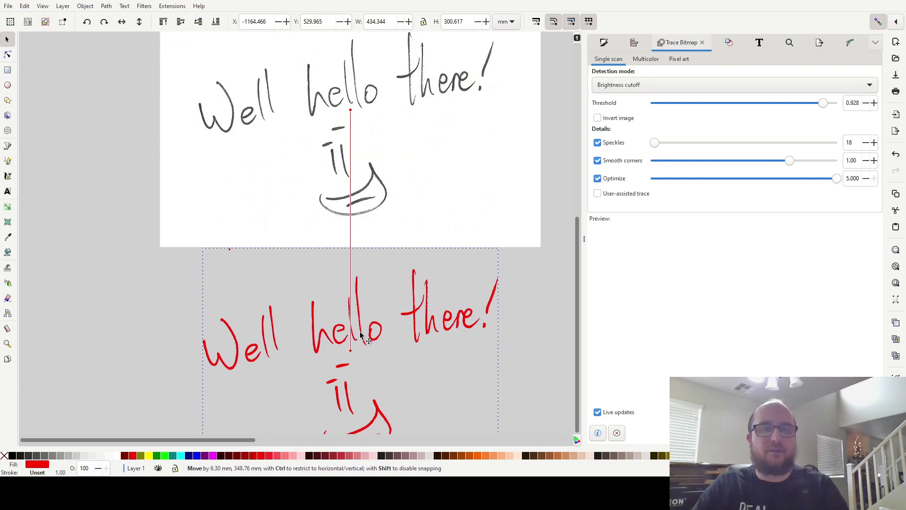
pyautogui.click(13, 455)
# Step: Inspect the 2090-node black trace's nodes, then return to the Selector tool
pyautogui.scroll(-1, 369, 262)
pyautogui.scroll(4, 369, 262)
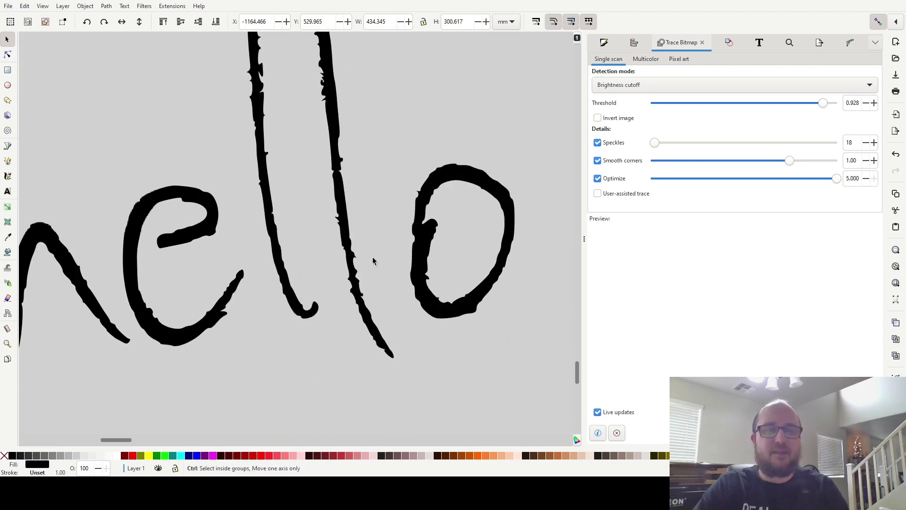
pyautogui.scroll(3, 325, 93)
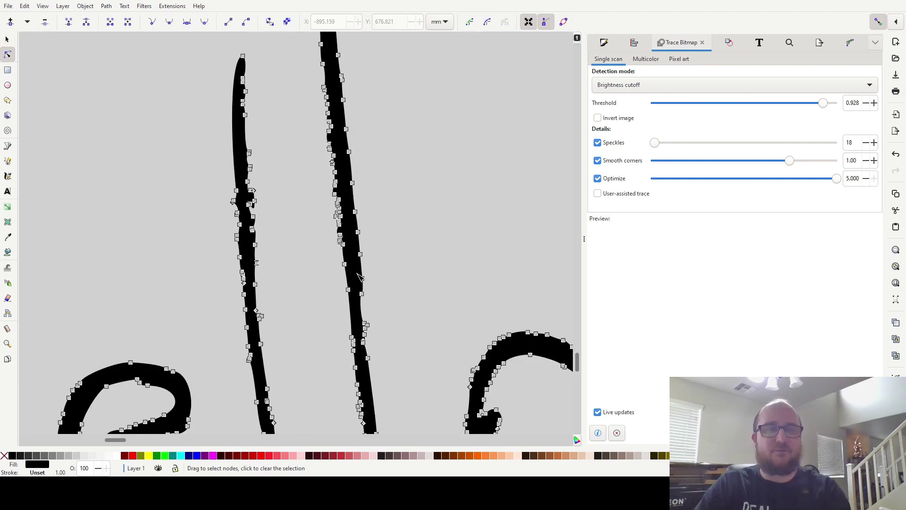
pyautogui.press('n')
pyautogui.scroll(-3, 449, 270)
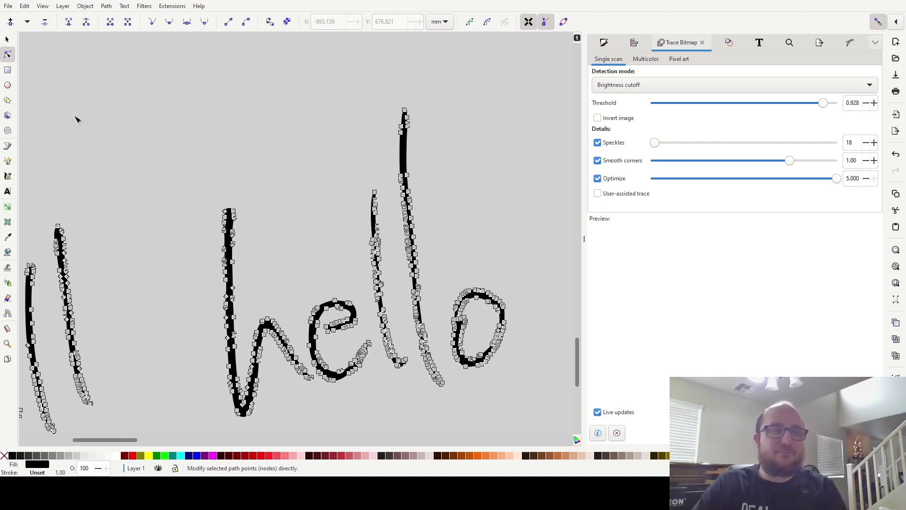
pyautogui.click(8, 40)
# Step: Delete the stray speck near the smiley from the black trace
pyautogui.scroll(-3, 323, 327)
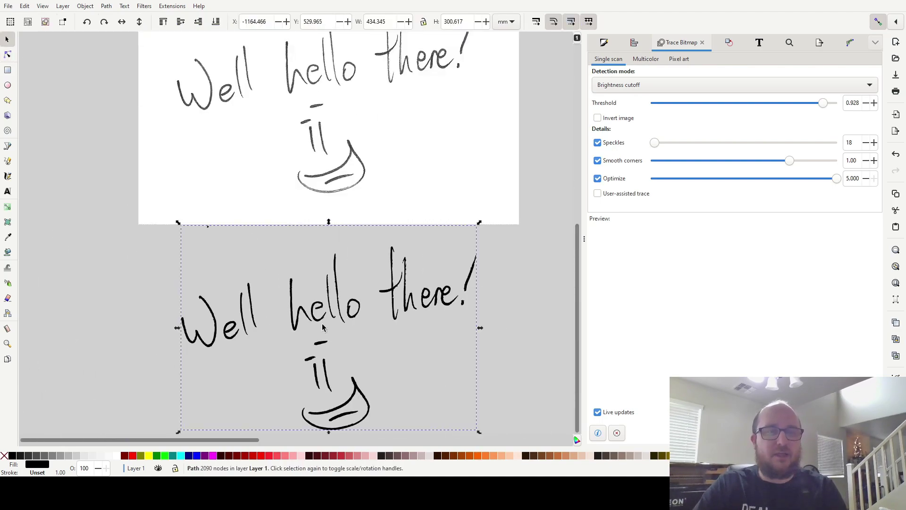
pyautogui.scroll(-3, 419, 373)
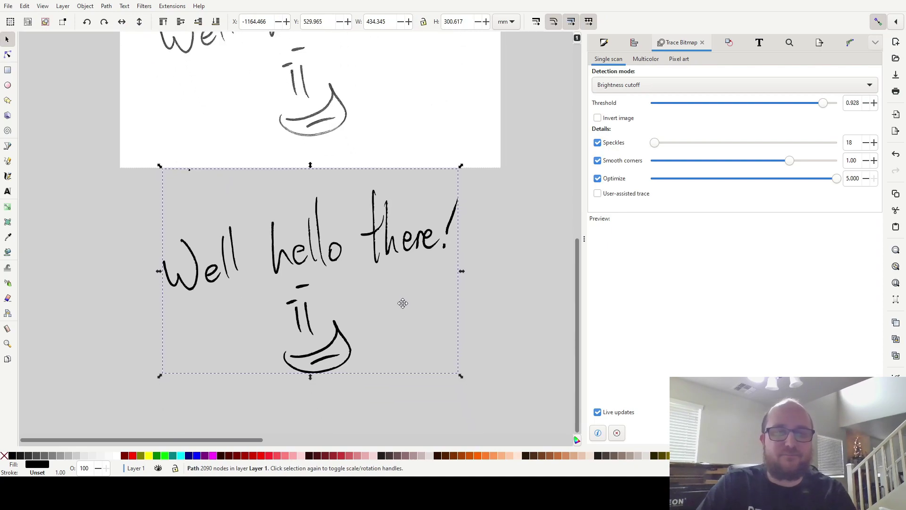
pyautogui.doubleClick(348, 345)
pyautogui.moveTo(176, 165); pyautogui.dragTo(217, 196)
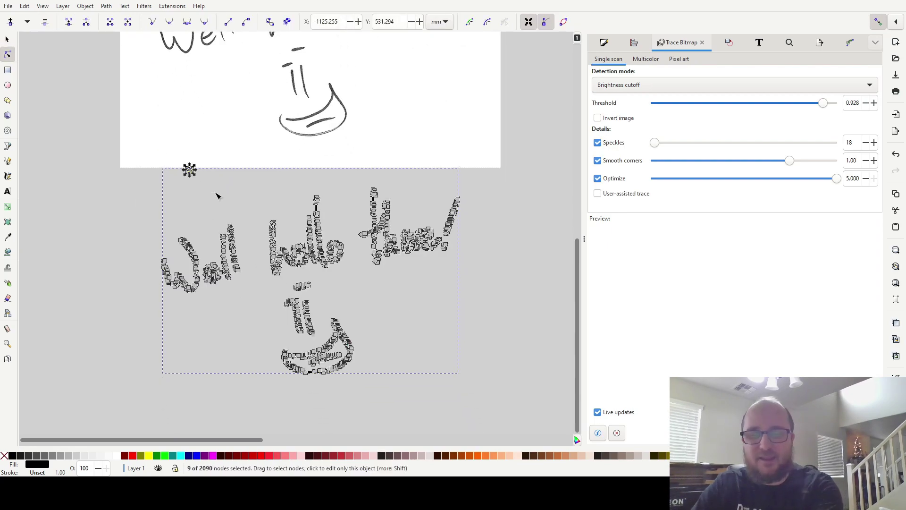
pyautogui.press('Delete')
pyautogui.press('s')
pyautogui.click(437, 312)
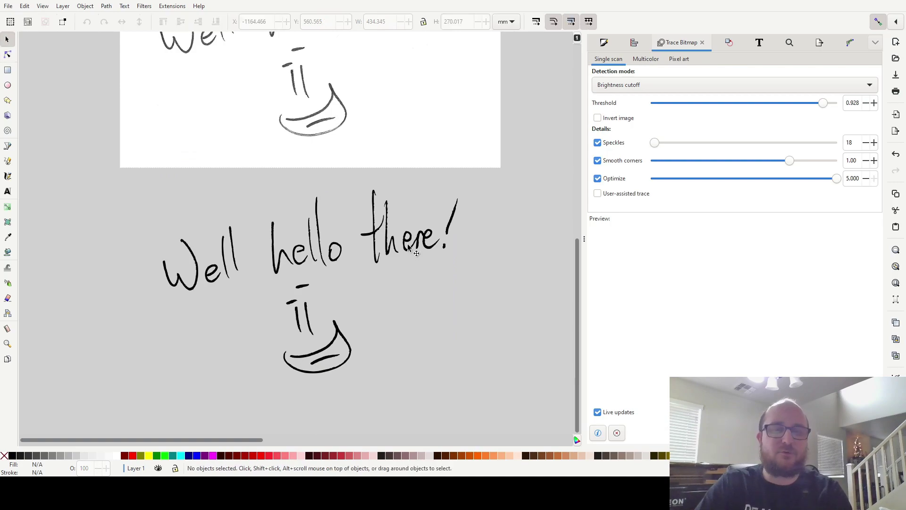
# Step: Try Path > Simplify on the lettering, then undo it to keep full detail
pyautogui.click(409, 246)
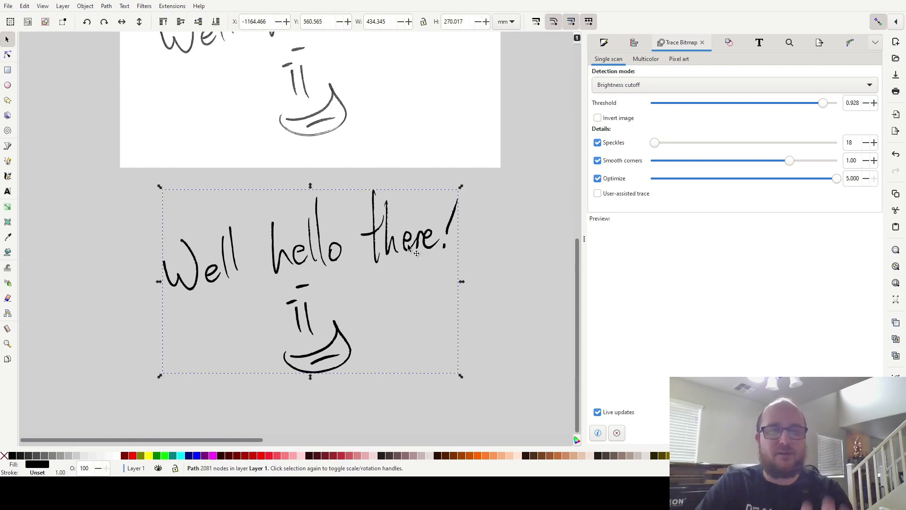
pyautogui.click(105, 6)
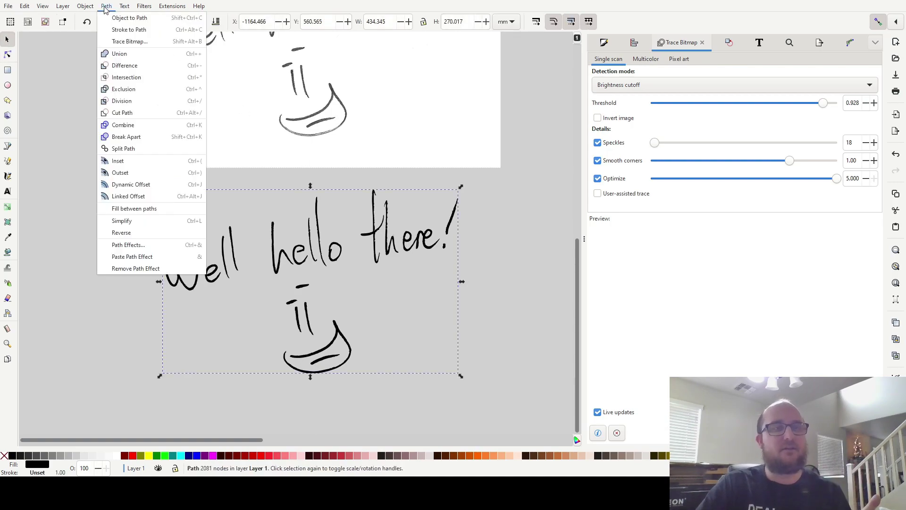
pyautogui.click(132, 222)
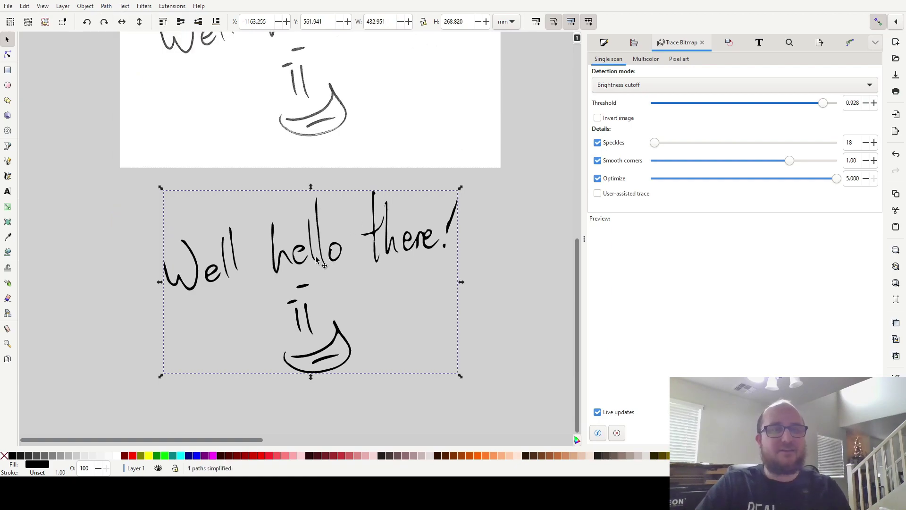
pyautogui.scroll(5, 321, 253)
pyautogui.moveTo(310, 244)
pyautogui.mouseDown()
pyautogui.moveTo(379, 297)
pyautogui.moveTo(466, 288)
pyautogui.moveTo(543, 297)
pyautogui.mouseUp()
pyautogui.hotkey('ctrl', 'z')
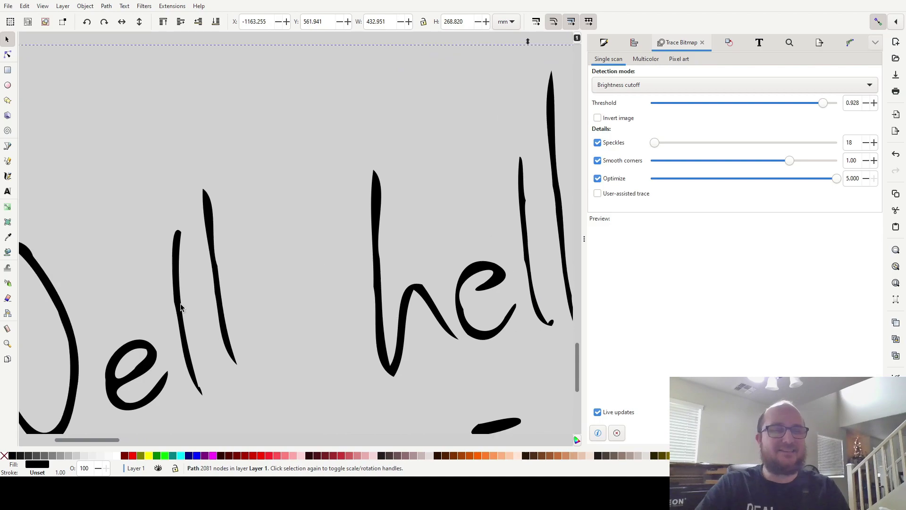
pyautogui.scroll(-1, 214, 348)
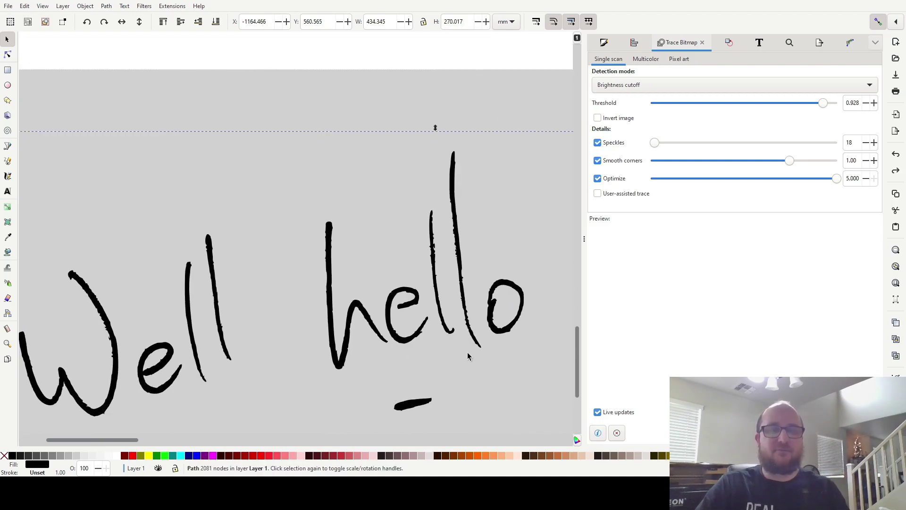
pyautogui.scroll(-4, 343, 342)
pyautogui.scroll(-2, 369, 286)
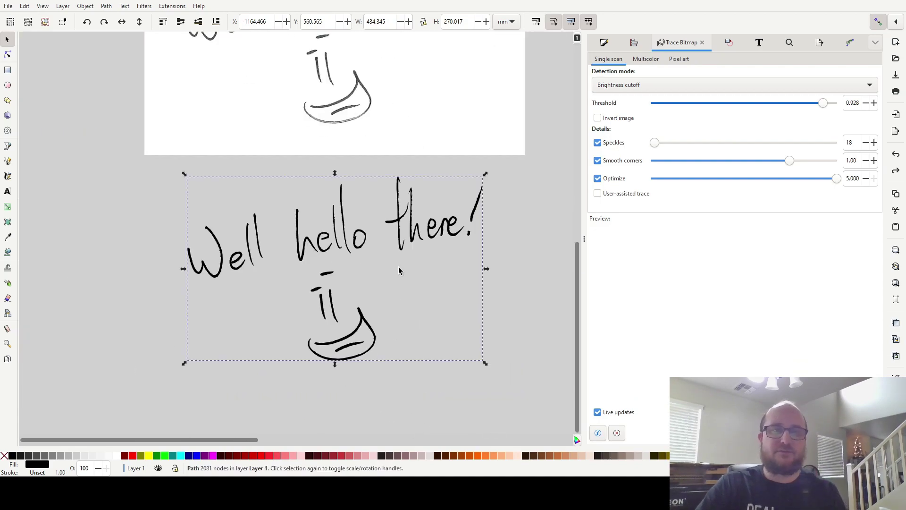
# Step: Nudge the black trace lower, choose Centerline tracing (autotrace), and reselect the lettering
pyautogui.click(425, 285)
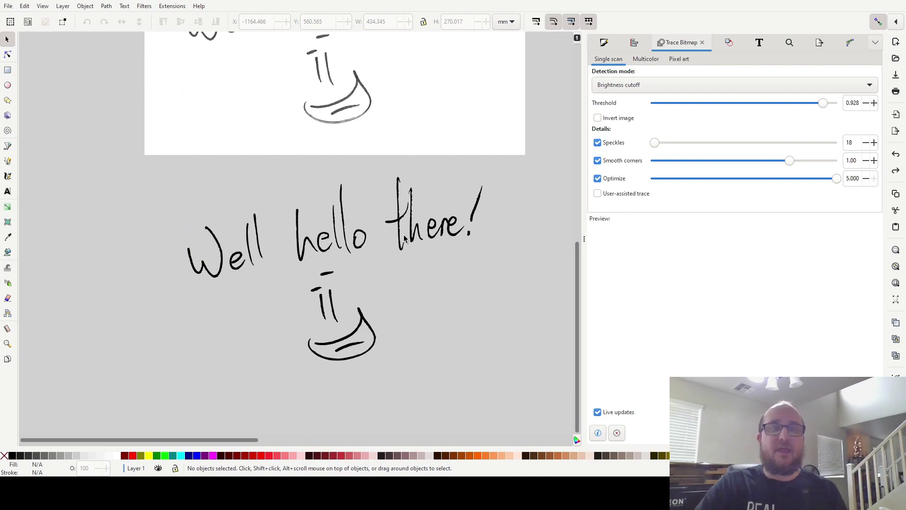
pyautogui.moveTo(402, 243); pyautogui.dragTo(399, 296)
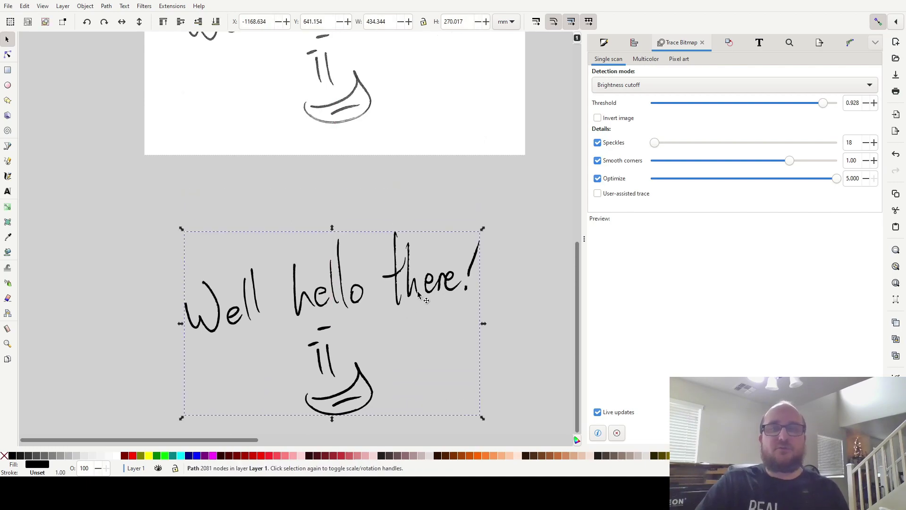
pyautogui.click(673, 86)
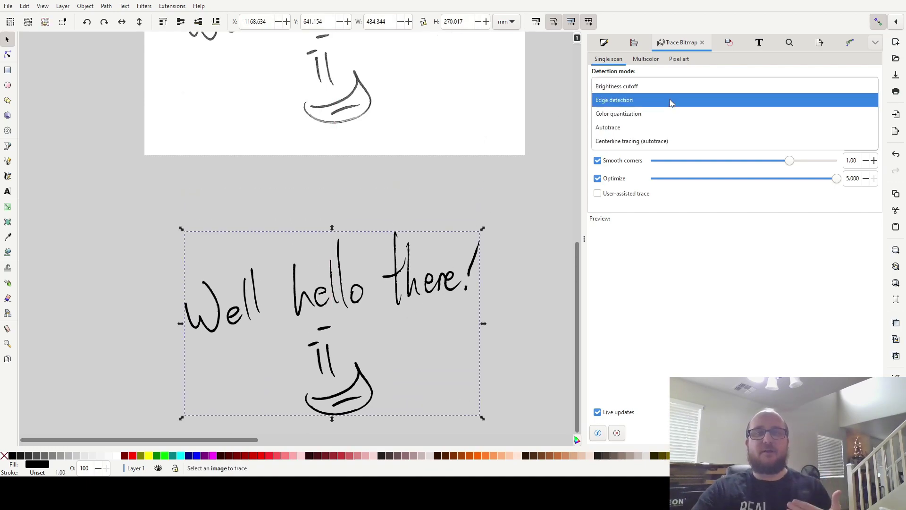
pyautogui.click(665, 141)
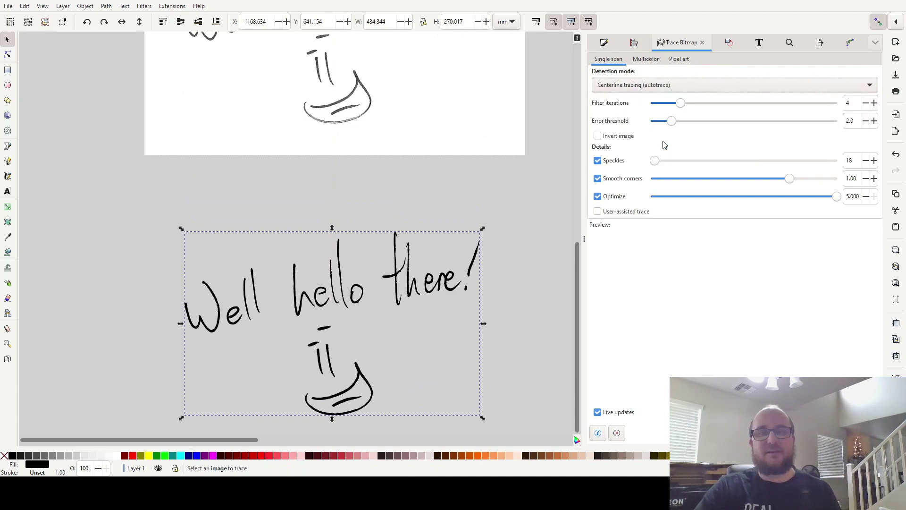
pyautogui.click(514, 346)
pyautogui.moveTo(514, 347); pyautogui.dragTo(470, 276)
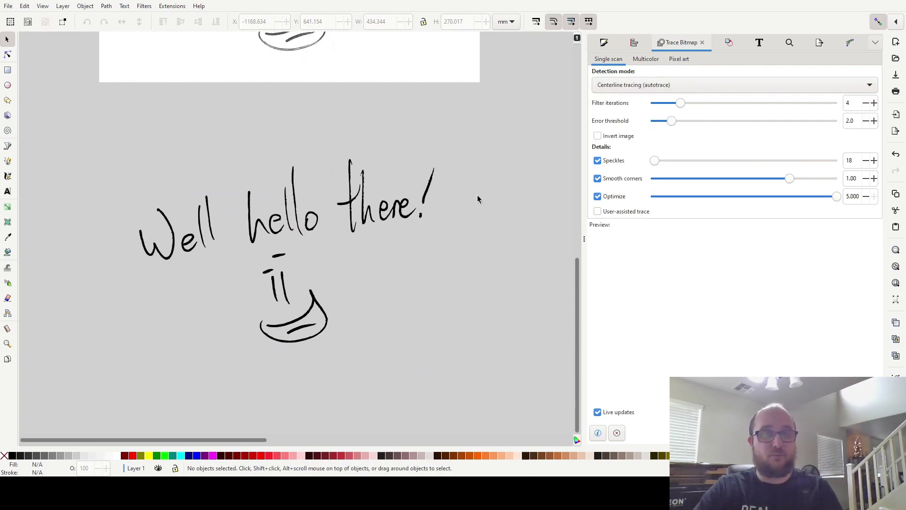
pyautogui.click(368, 215)
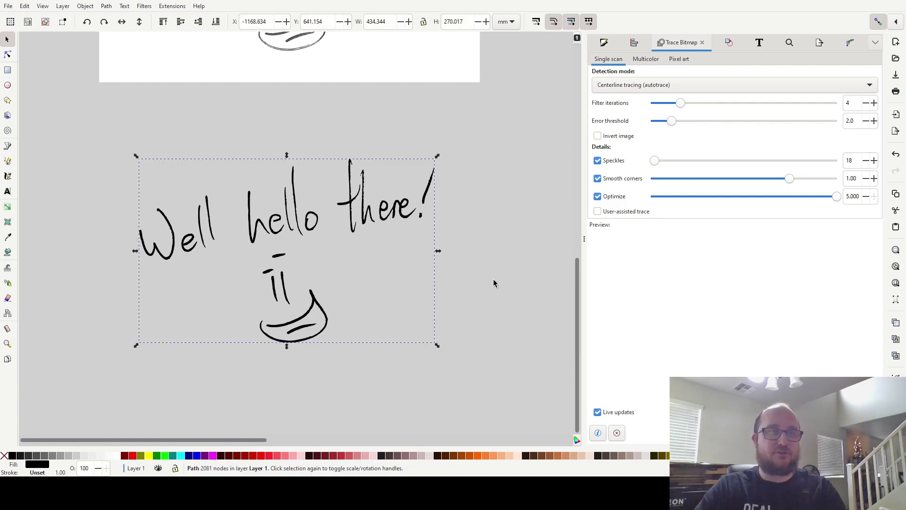
# Step: Save the document and select the handwriting bitmap for centerline tracing
pyautogui.press('Escape')
pyautogui.hotkey('ctrl', 's')
pyautogui.scroll(9, 459, 295)
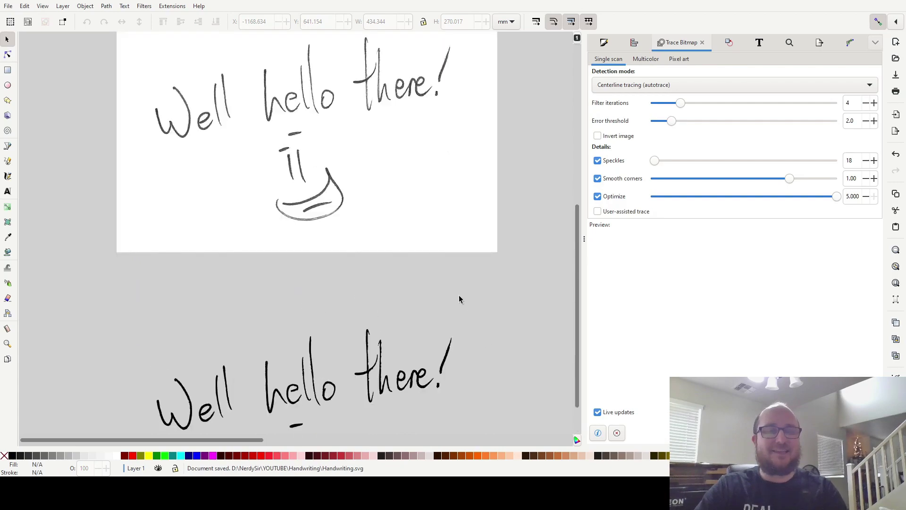
pyautogui.click(368, 145)
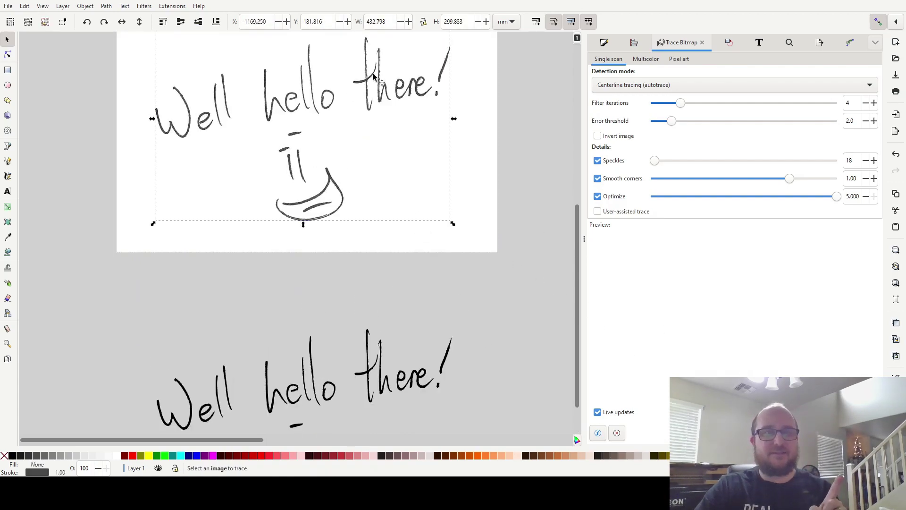
# Step: Move the new centerline trace below the drawing, inspect it, and delete it
pyautogui.moveTo(373, 82); pyautogui.dragTo(373, 245)
pyautogui.scroll(5, 383, 219)
pyautogui.scroll(-8, 382, 189)
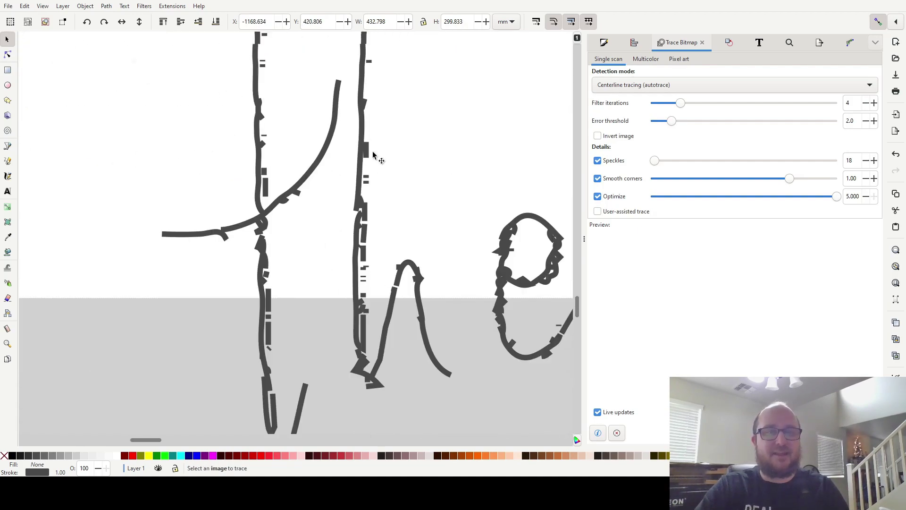
pyautogui.hscroll(5, 386, 240)
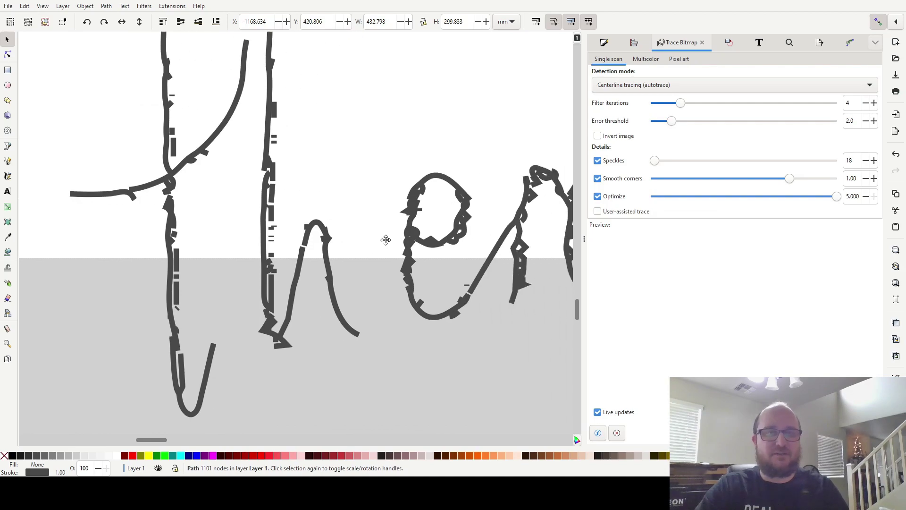
pyautogui.scroll(-3, 394, 242)
pyautogui.scroll(6, 292, 152)
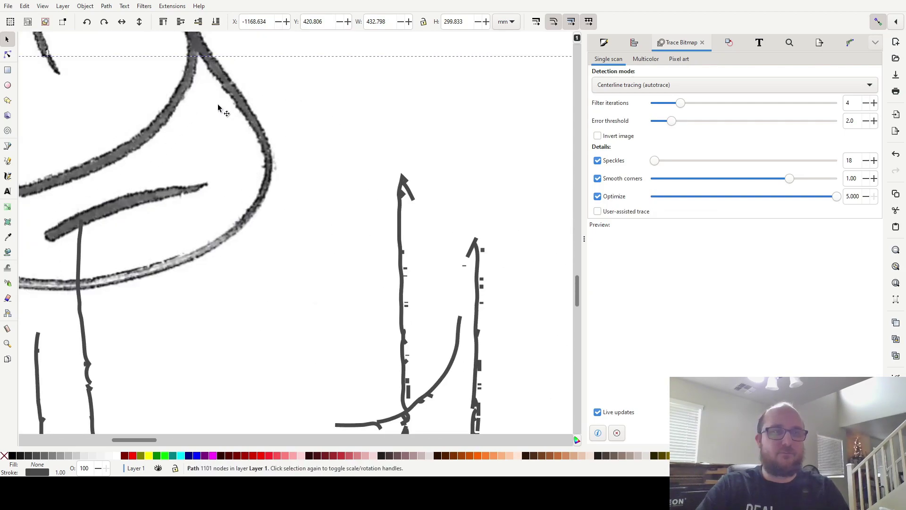
pyautogui.scroll(-3, 354, 313)
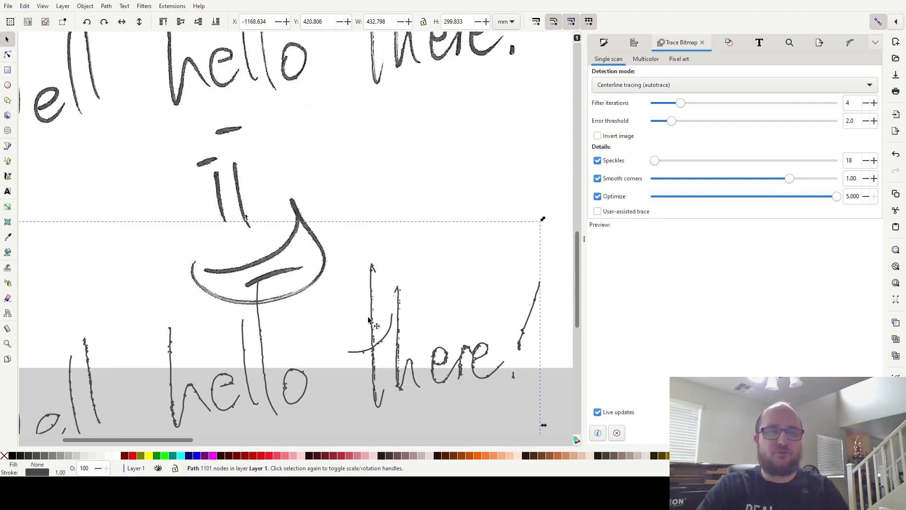
pyautogui.press('Delete')
# Step: Select the filled 'Well hello there!' trace below the page and zoom to inspect it
pyautogui.scroll(5, 404, 253)
pyautogui.scroll(-2, 401, 224)
pyautogui.click(383, 342)
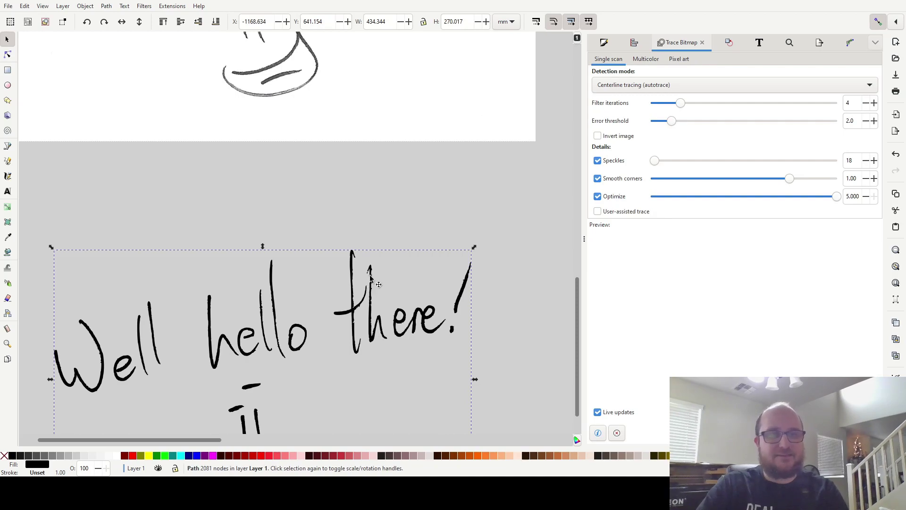
pyautogui.scroll(6, 370, 274)
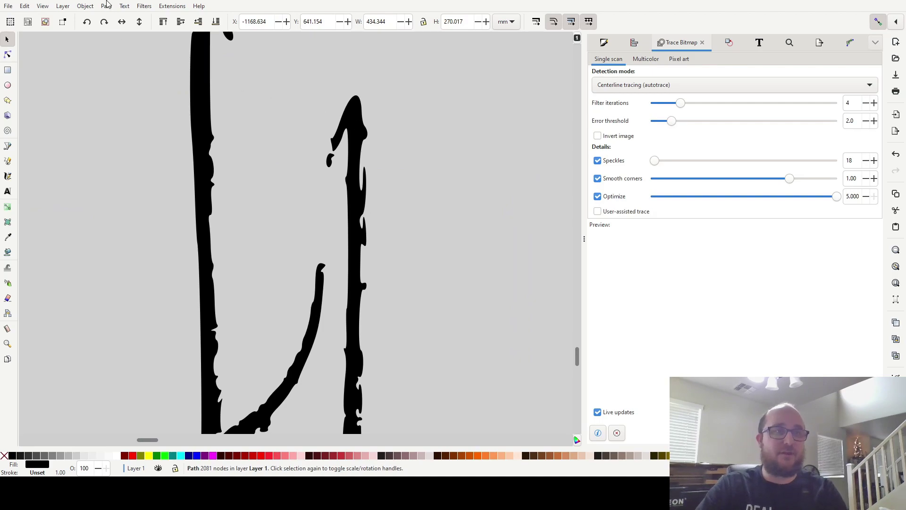
pyautogui.scroll(-5, 240, 197)
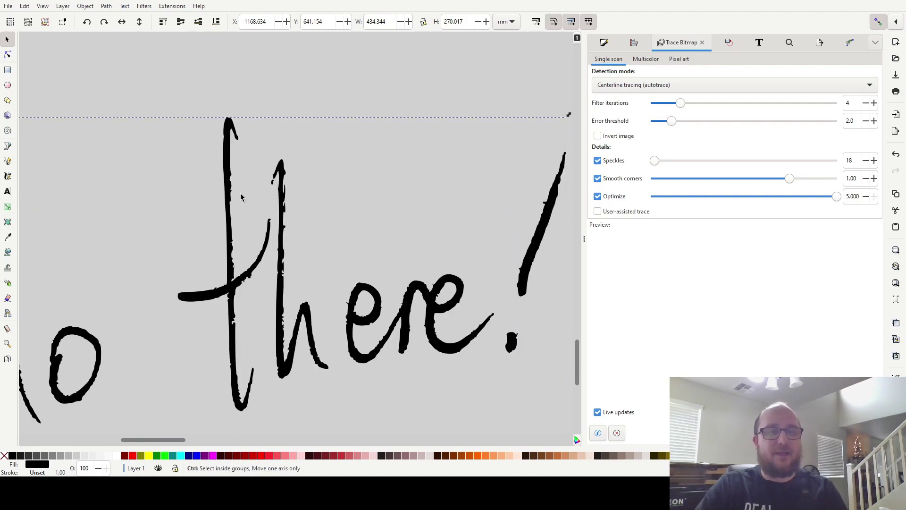
pyautogui.scroll(-2, 300, 281)
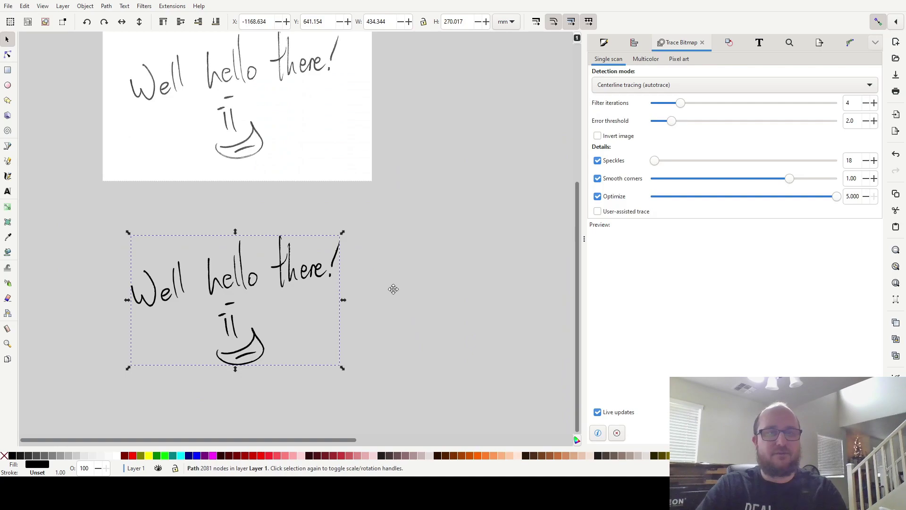
# Step: Paste a second copy of the handwriting trace and smooth it with Path > Simplify
pyautogui.hscroll(4, 384, 285)
pyautogui.hotkey('ctrl', 'v')
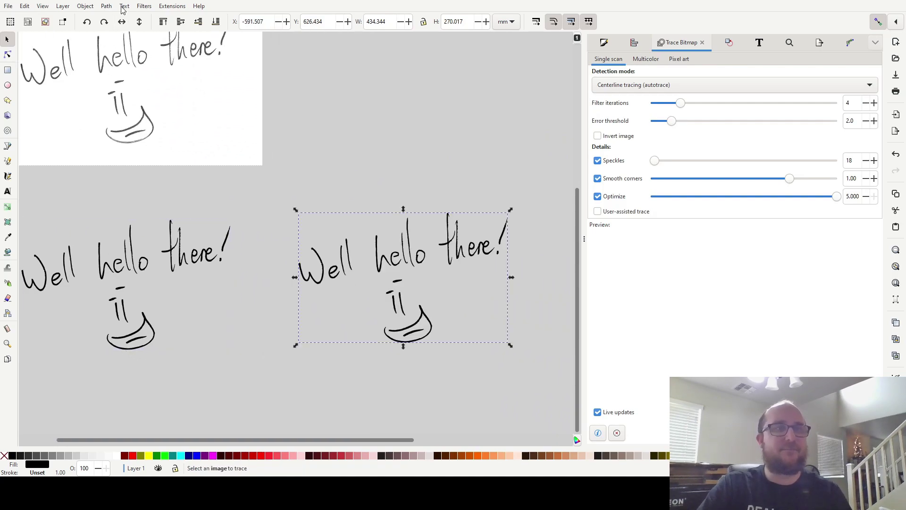
pyautogui.click(106, 7)
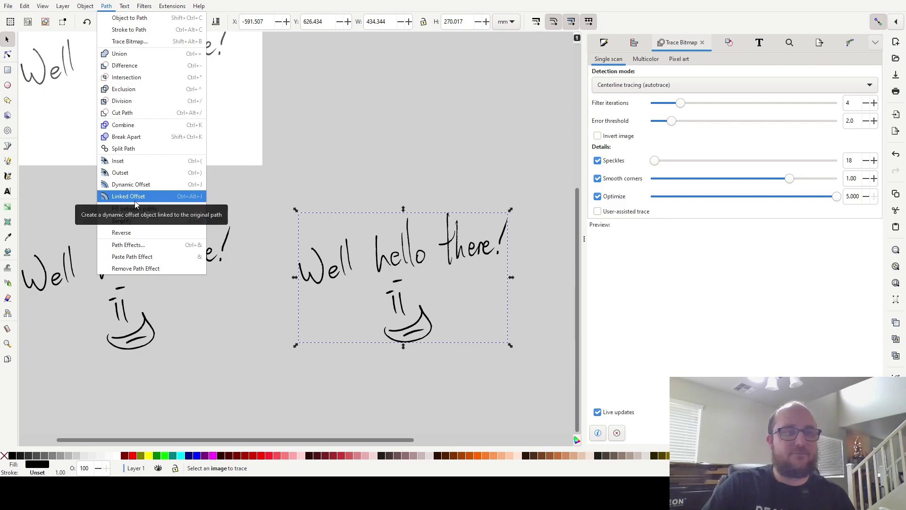
pyautogui.click(155, 222)
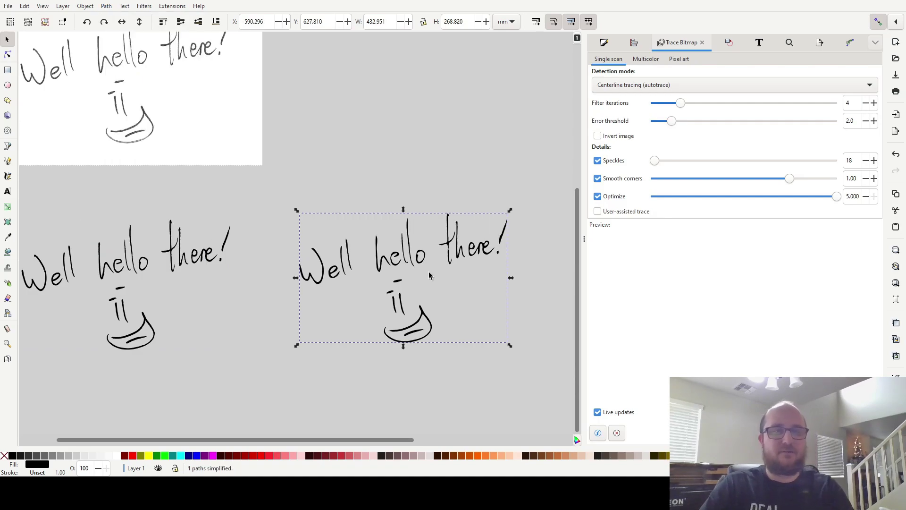
pyautogui.scroll(4, 412, 245)
pyautogui.scroll(-4, 412, 245)
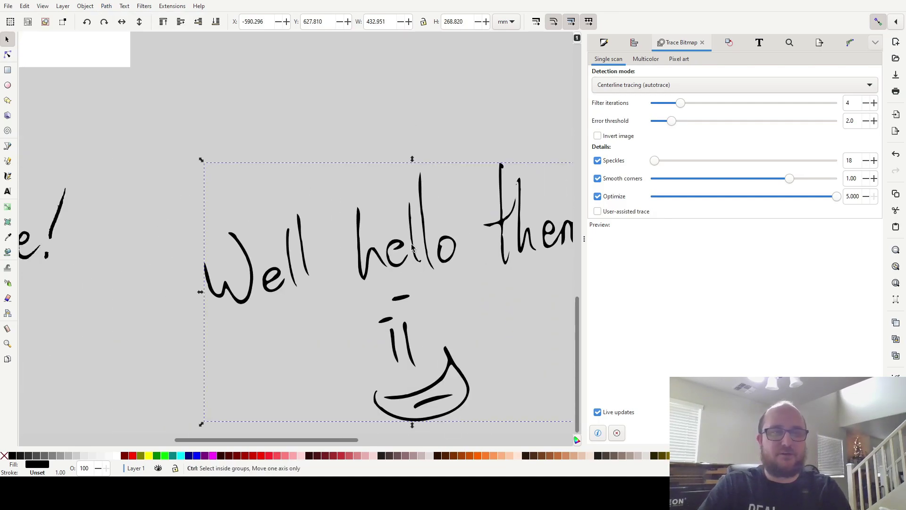
pyautogui.click(478, 316)
pyautogui.moveTo(478, 317); pyautogui.dragTo(359, 273)
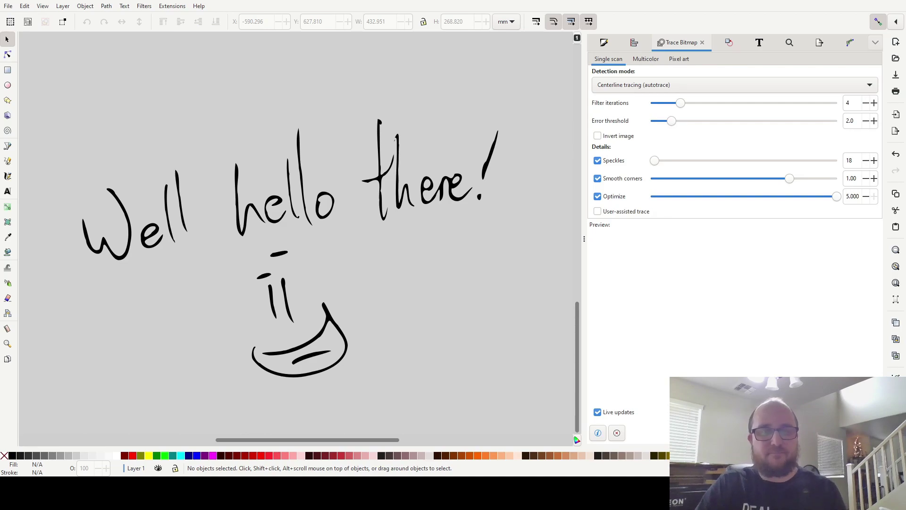
# Step: Paste the handwriting screenshot onto the Paint 3D canvas
pyautogui.hotkey('alt', 'Tab')
pyautogui.click(364, 329)
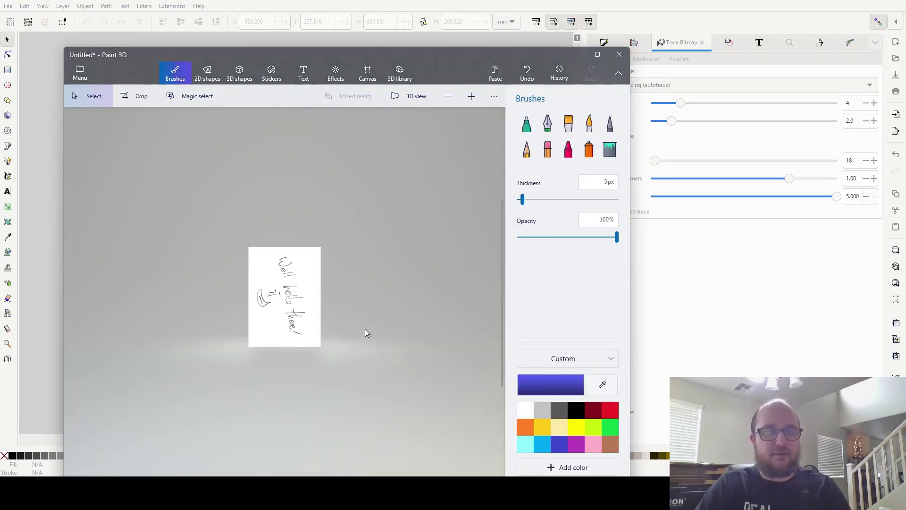
pyautogui.hotkey('ctrl', 'v')
pyautogui.click(341, 302)
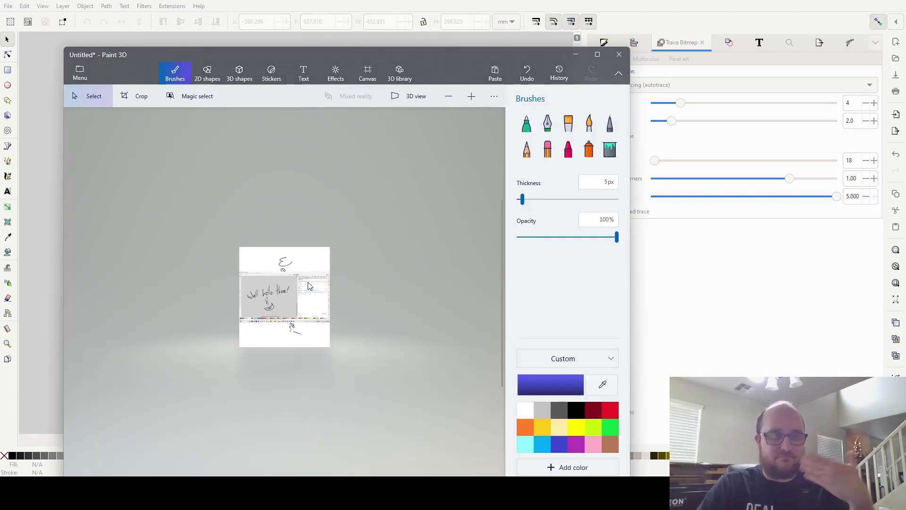
# Step: Crop the screenshot to the 'Well hello there!' drawing at 1023 × 655 px and select it all
pyautogui.click(135, 99)
pyautogui.scroll(5, 279, 309)
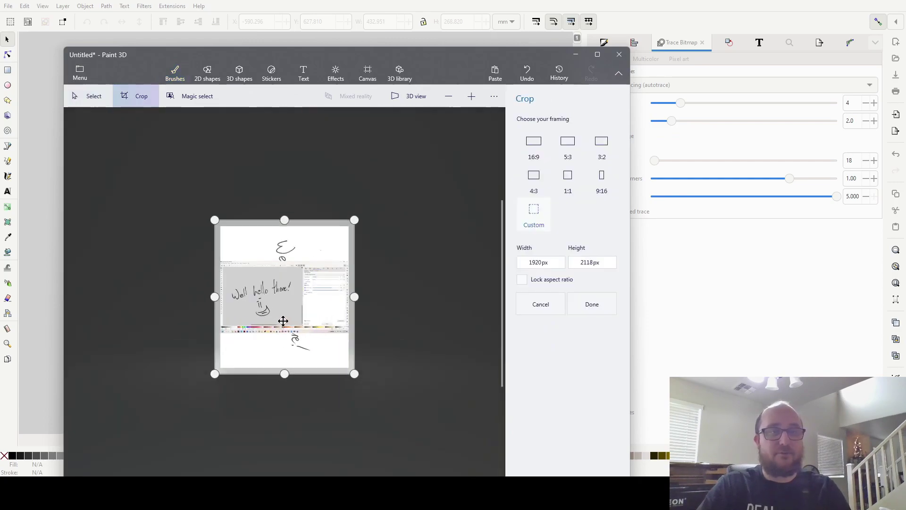
pyautogui.moveTo(284, 447); pyautogui.dragTo(285, 332)
pyautogui.moveTo(290, 108); pyautogui.dragTo(285, 225)
pyautogui.moveTo(434, 276); pyautogui.dragTo(313, 276)
pyautogui.moveTo(130, 276); pyautogui.dragTo(153, 277)
pyautogui.click(571, 306)
pyautogui.hotkey('ctrl', 'a')
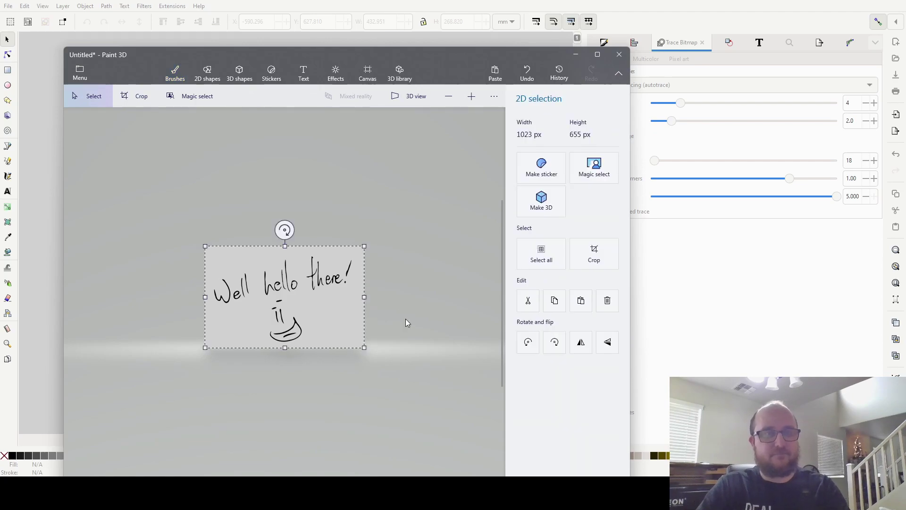
# Step: Paste the cropped handwriting image into Inkscape beside the original drawing
pyautogui.hotkey('alt', 'Tab')
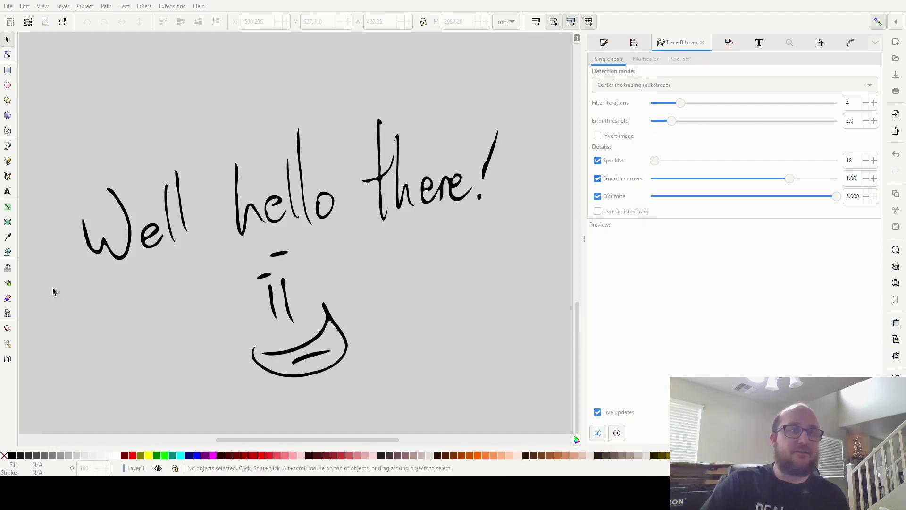
pyautogui.scroll(-4, 380, 296)
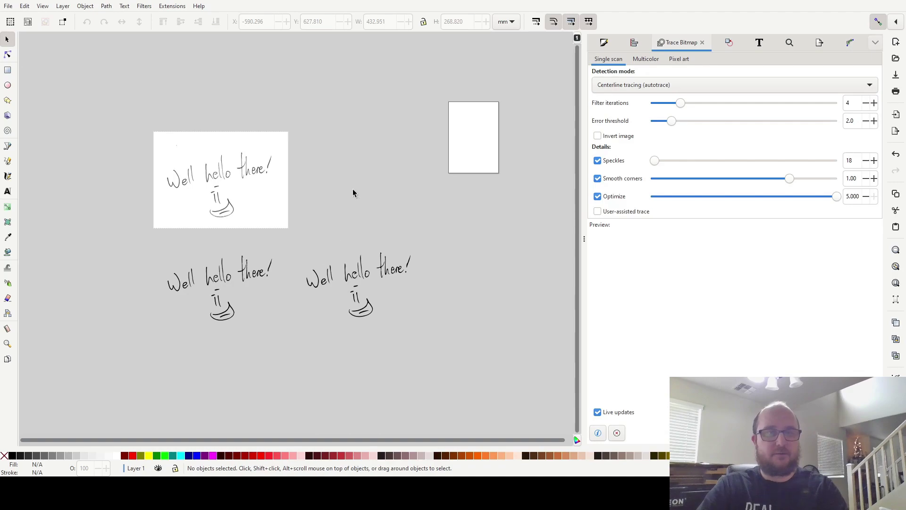
pyautogui.hotkey('ctrl', 'v')
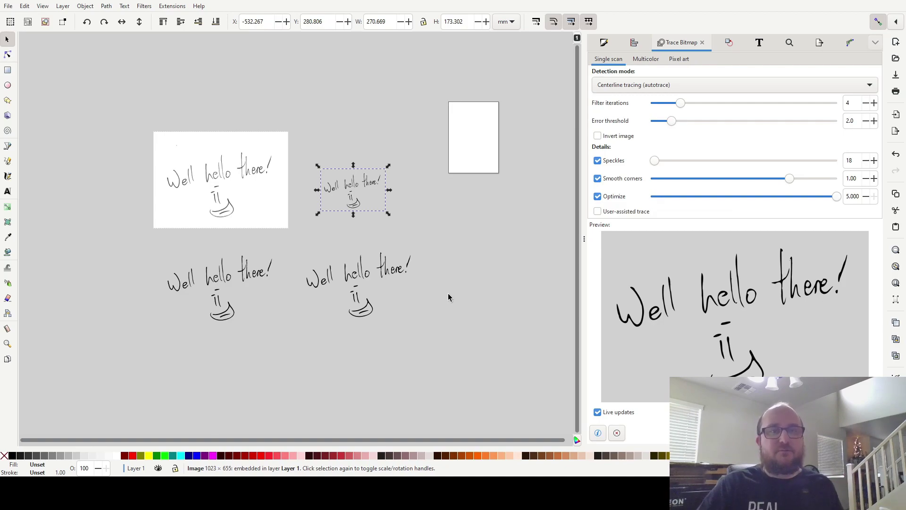
pyautogui.moveTo(373, 193)
pyautogui.mouseDown()
pyautogui.moveTo(476, 148)
pyautogui.moveTo(475, 138)
pyautogui.moveTo(362, 189)
pyautogui.mouseUp()
pyautogui.click(234, 175)
pyautogui.click(340, 181)
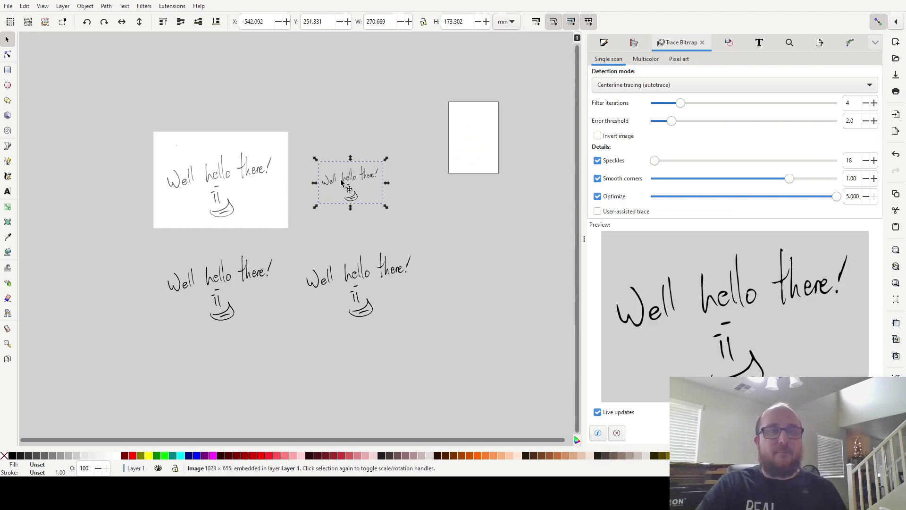
# Step: Centerline-trace the image into a 195-node path and move it below the image
pyautogui.scroll(5, 343, 182)
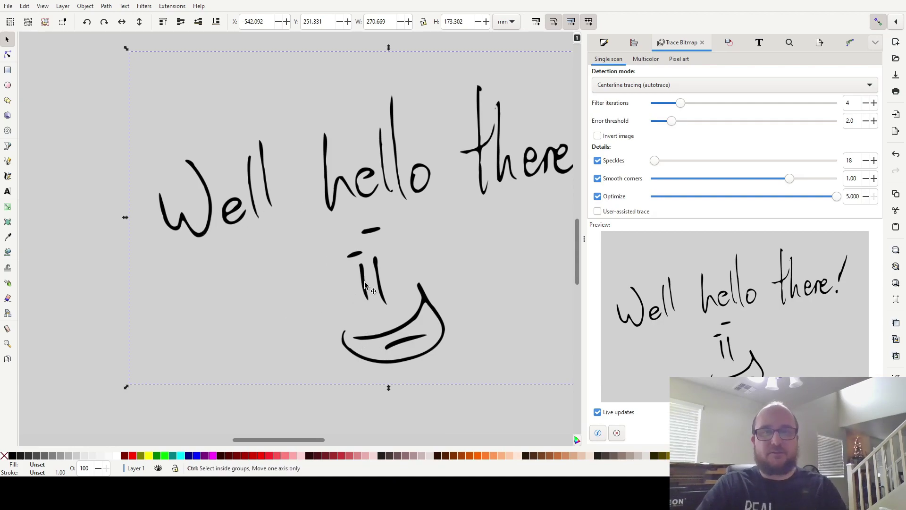
pyautogui.scroll(-3, 362, 279)
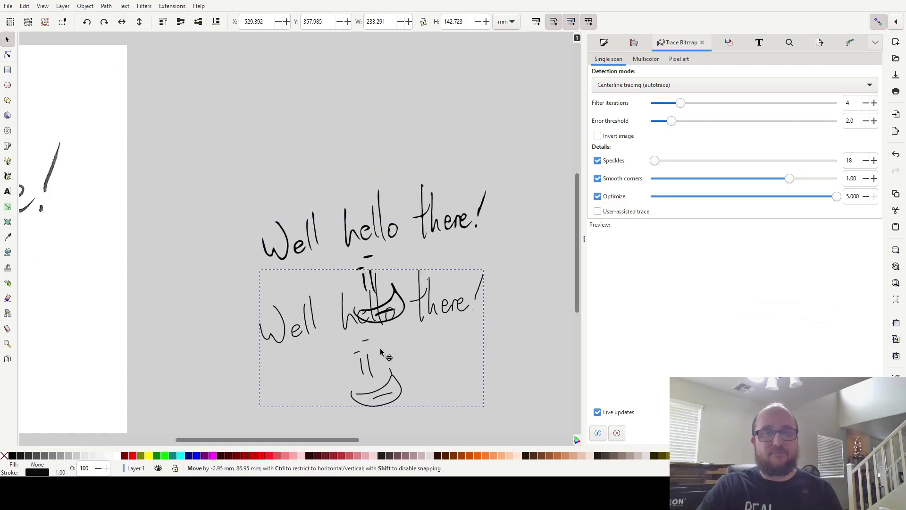
pyautogui.moveTo(382, 355); pyautogui.dragTo(358, 302)
pyautogui.scroll(5, 363, 372)
pyautogui.scroll(-4, 359, 302)
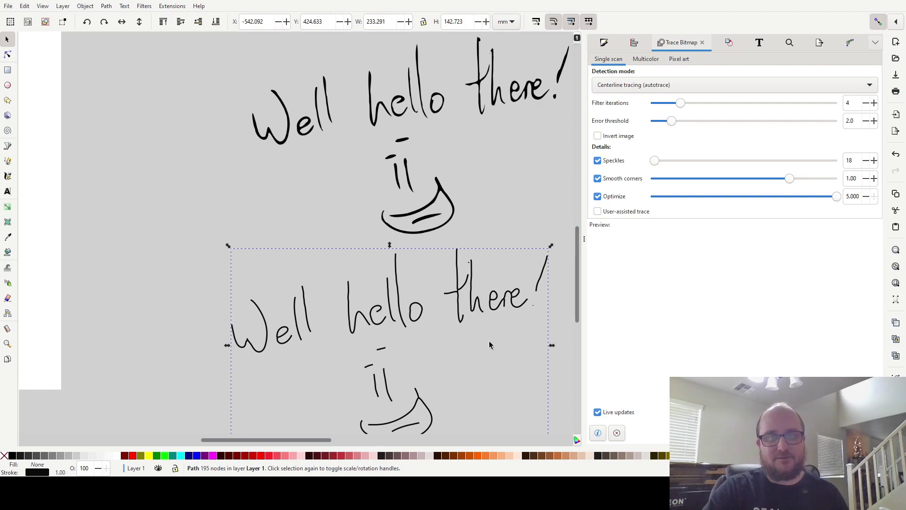
pyautogui.moveTo(494, 354); pyautogui.dragTo(460, 330)
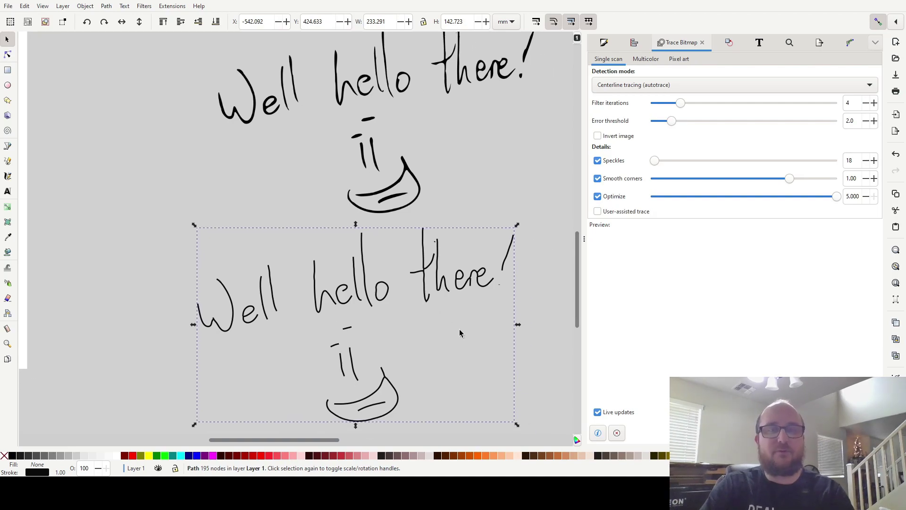
# Step: Inspect the centerline trace's nodes up close with the Node tool
pyautogui.press('n')
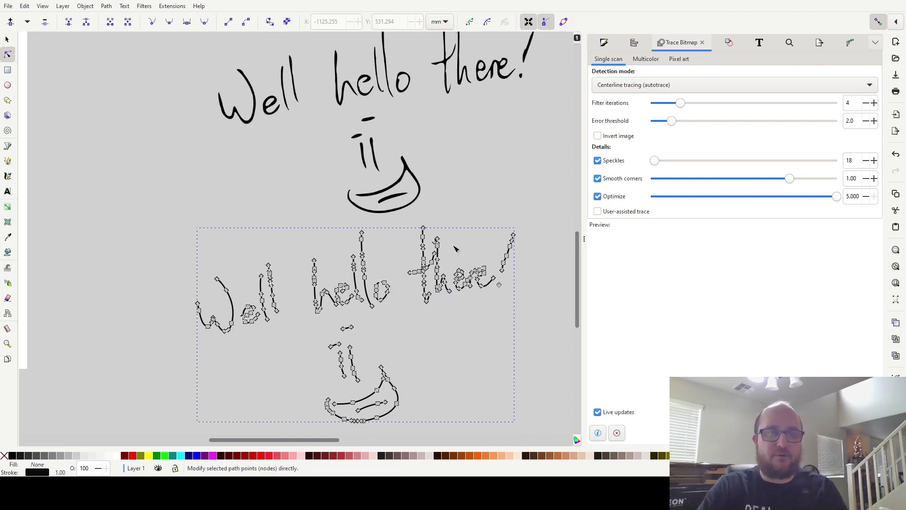
pyautogui.scroll(5, 452, 249)
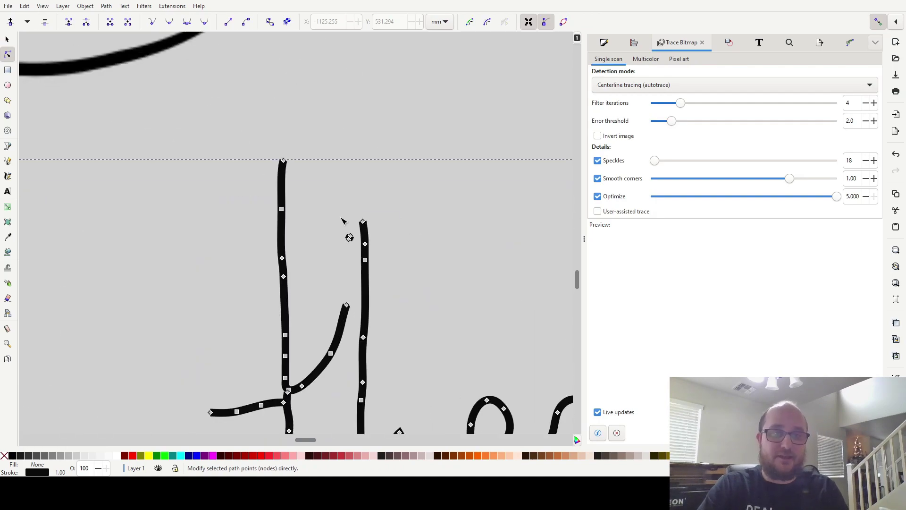
pyautogui.moveTo(337, 223)
pyautogui.mouseDown()
pyautogui.moveTo(353, 244)
pyautogui.moveTo(348, 237)
pyautogui.mouseUp()
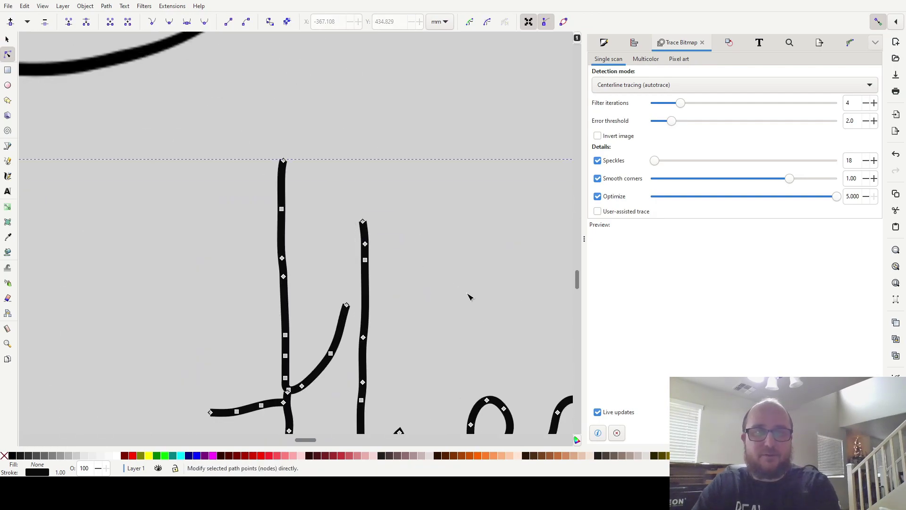
pyautogui.scroll(-5, 470, 298)
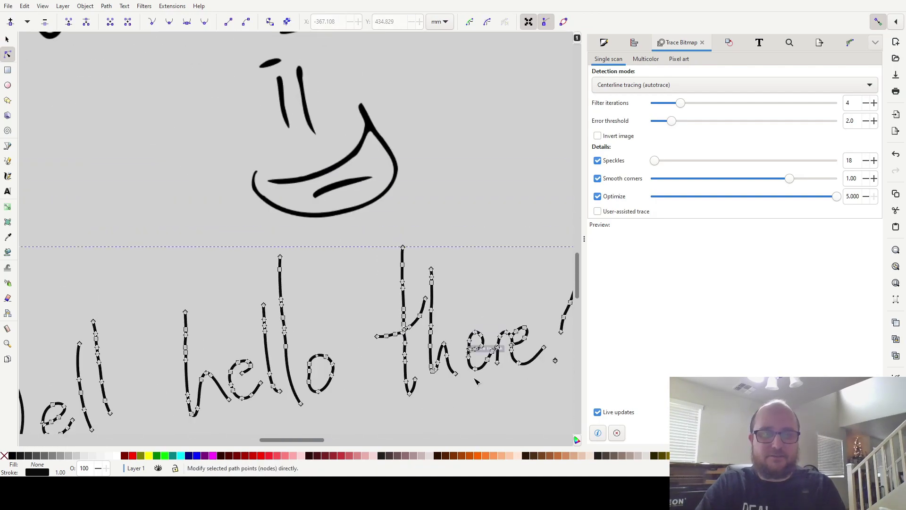
pyautogui.scroll(-6, 436, 360)
pyautogui.hscroll(-4, 426, 308)
pyautogui.scroll(-2, 444, 261)
pyautogui.scroll(4, 472, 283)
pyautogui.hscroll(-4, 472, 283)
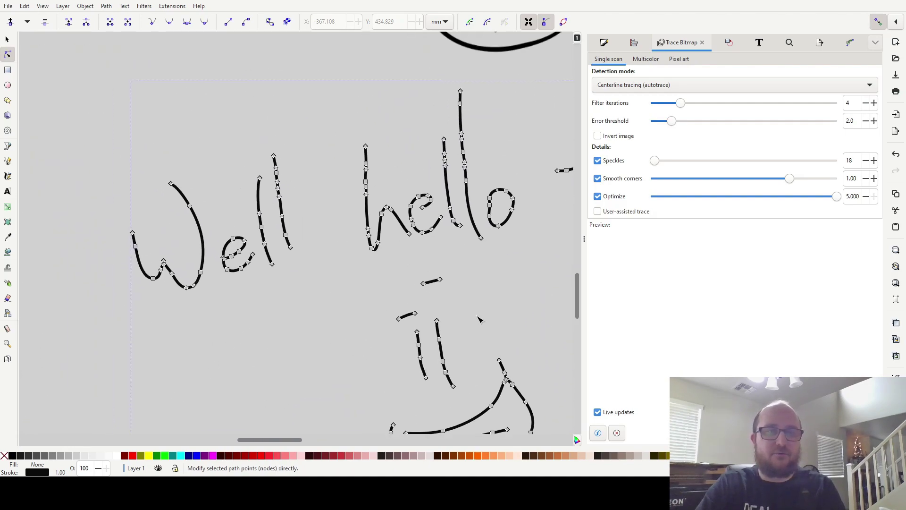
pyautogui.hscroll(2, 422, 301)
pyautogui.hscroll(3, 422, 301)
# Step: Select the traced 'Well hello there!' path with the Selector tool and zoom back out
pyautogui.press('s')
pyautogui.click(462, 300)
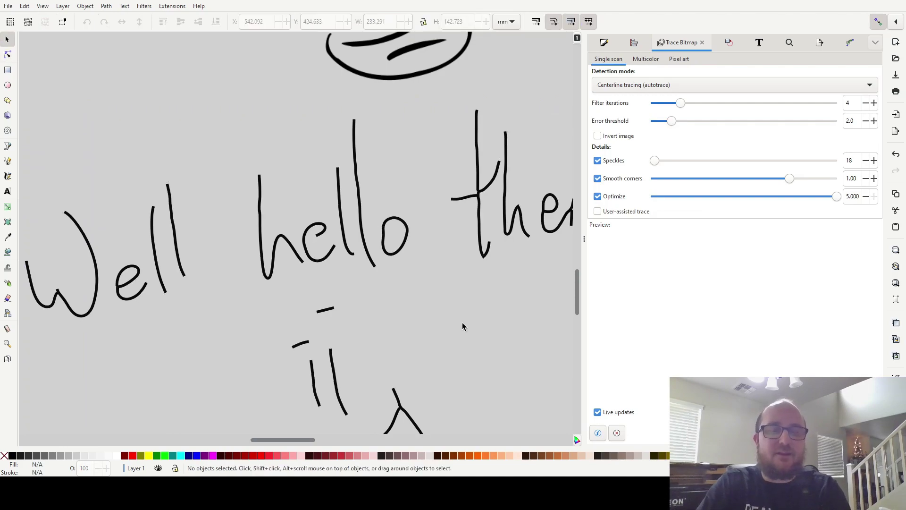
pyautogui.keyDown('ctrl'); pyautogui.scroll(-2, 462, 327); pyautogui.keyUp('ctrl')
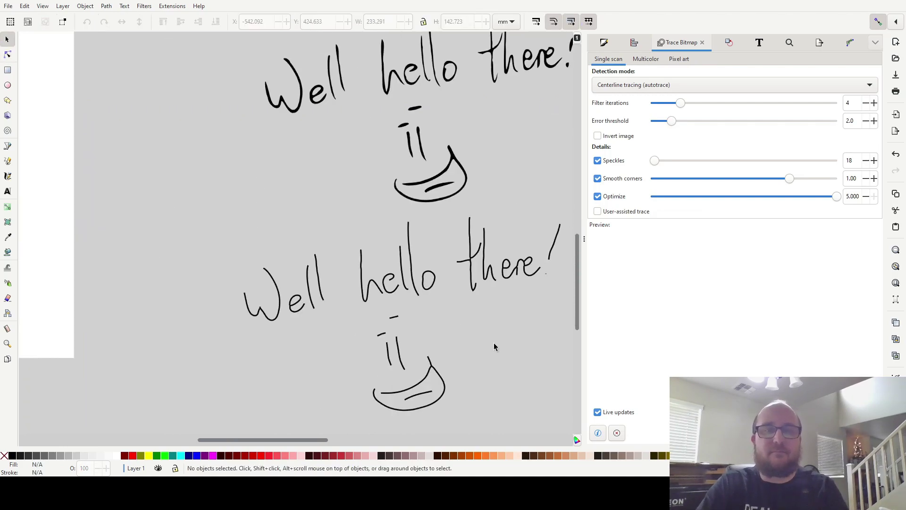
pyautogui.keyDown('ctrl'); pyautogui.scroll(2, 494, 341); pyautogui.keyUp('ctrl')
pyautogui.click(460, 234)
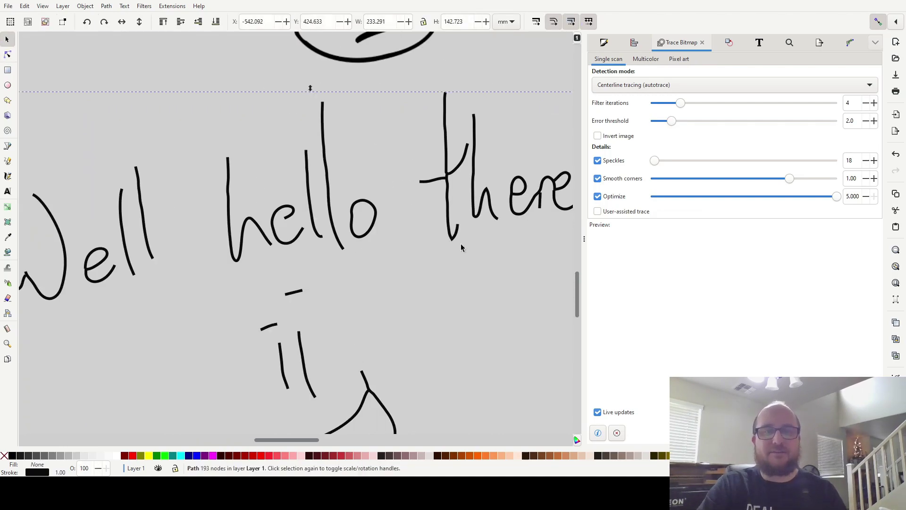
pyautogui.keyDown('ctrl'); pyautogui.scroll(-4, 477, 342); pyautogui.keyUp('ctrl')
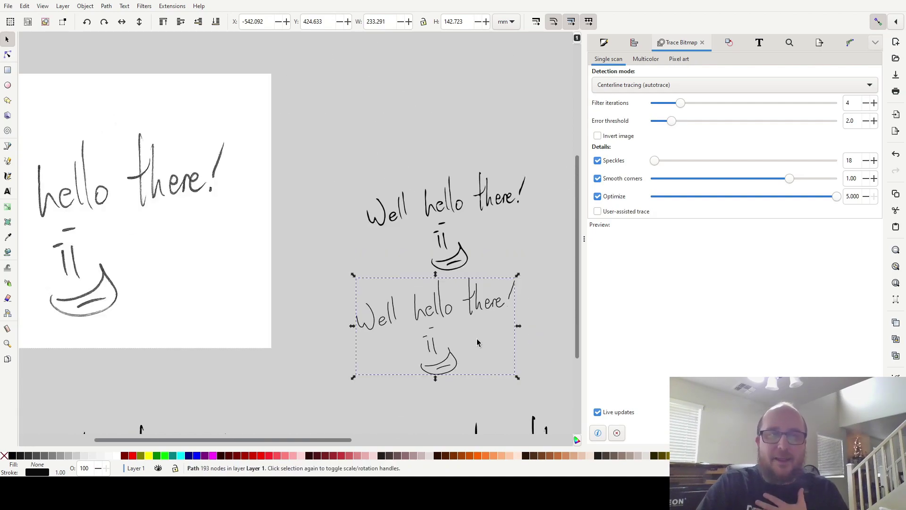
pyautogui.keyDown('ctrl'); pyautogui.scroll(-2, 492, 364); pyautogui.keyUp('ctrl')
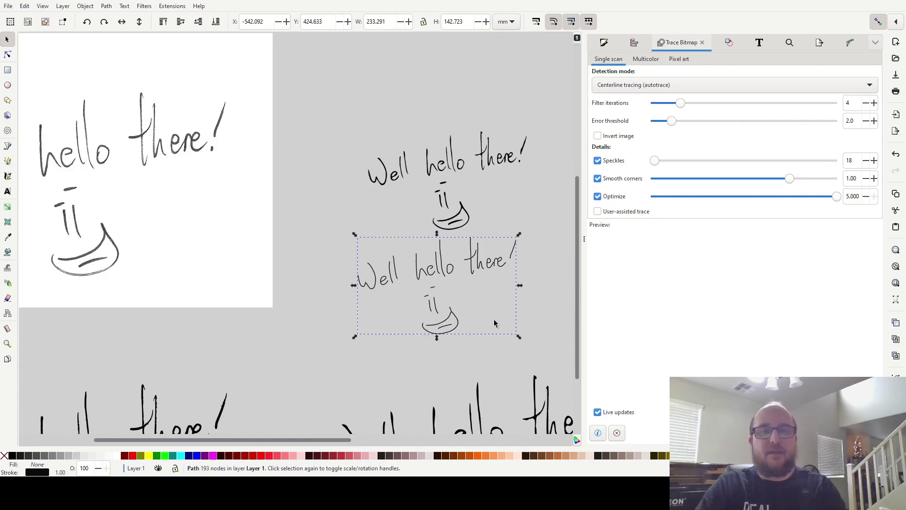
pyautogui.scroll(-4, 487, 384)
pyautogui.hscroll(2, 487, 385)
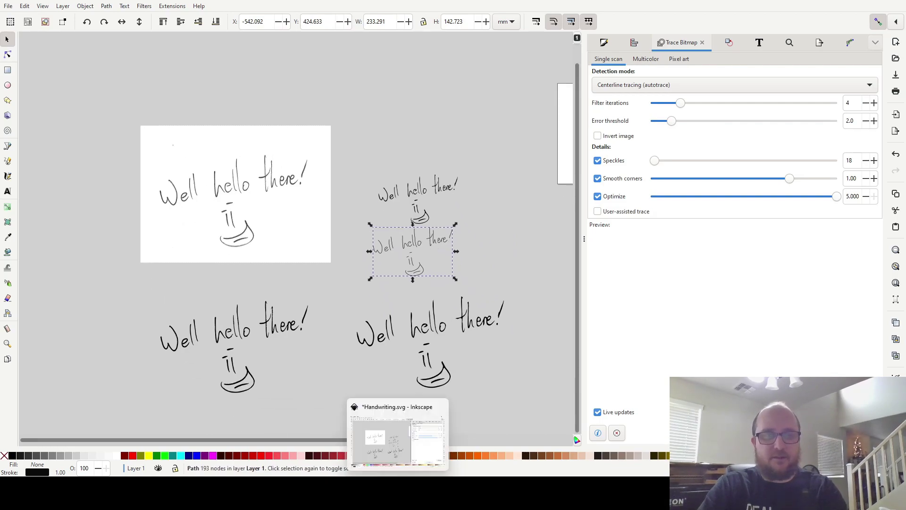
# Step: In LightBurn, select and delete the old 'Well hello there!' drawing
pyautogui.click(442, 424)
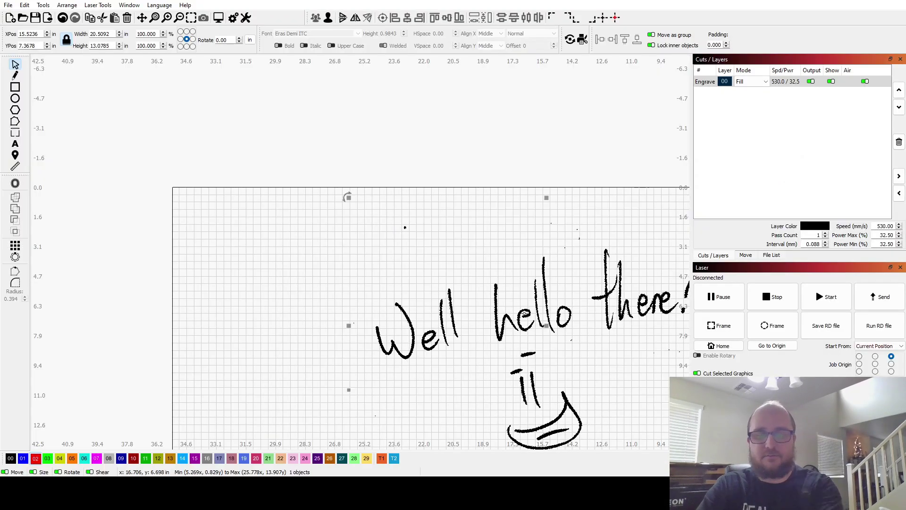
pyautogui.click(583, 362)
pyautogui.hotkey('ctrl', 'a')
pyautogui.press('Delete')
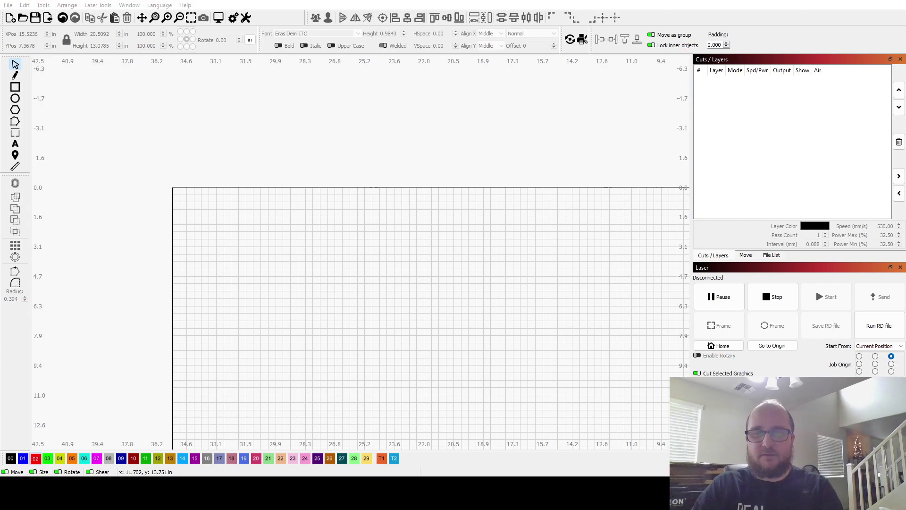
# Step: Restore the bold trace and paste in the thin centerline trace alongside it
pyautogui.hotkey('ctrl', 'z')
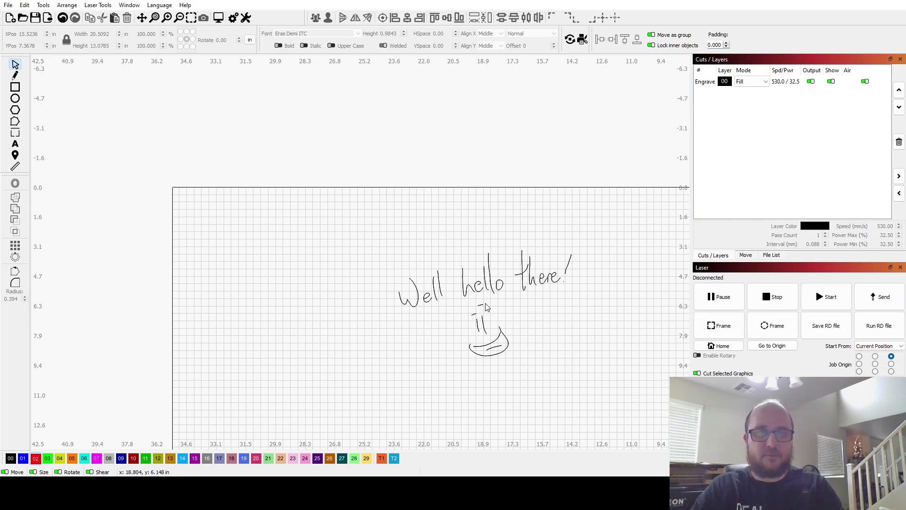
pyautogui.moveTo(537, 335); pyautogui.dragTo(507, 294)
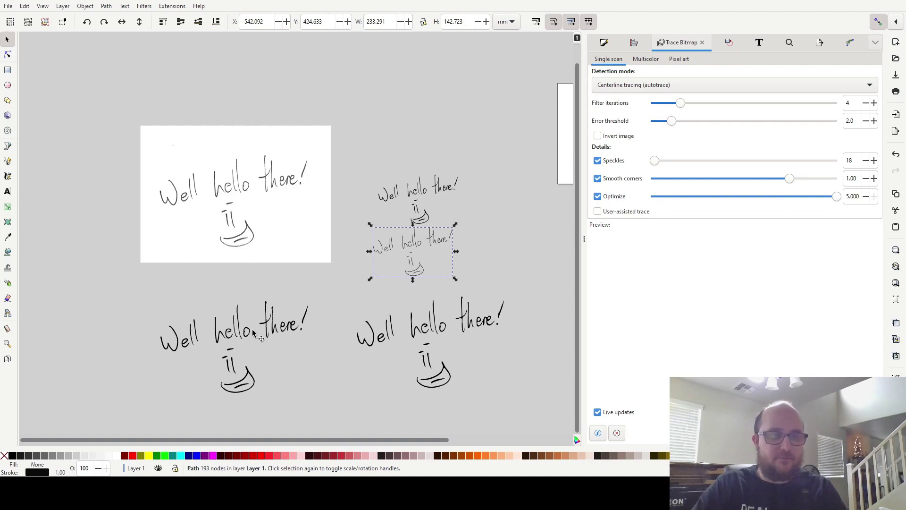
pyautogui.click(253, 332)
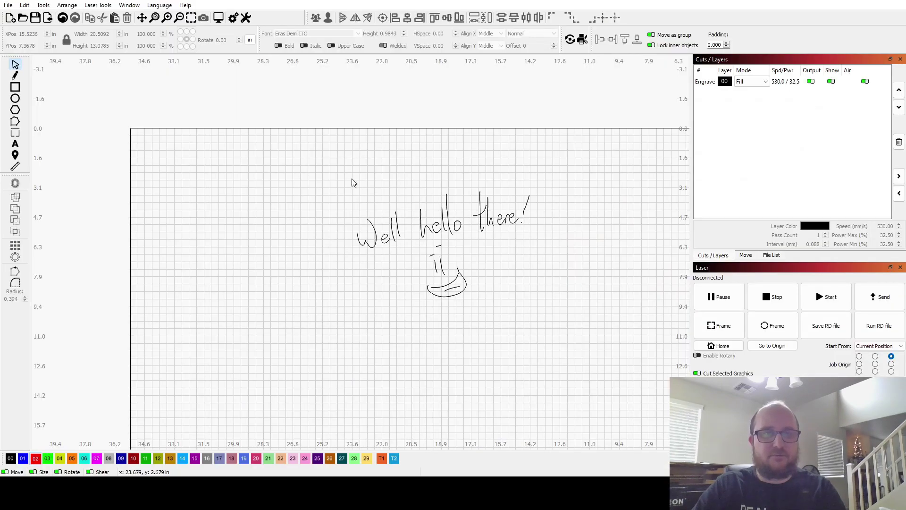
pyautogui.hotkey('ctrl', 'v')
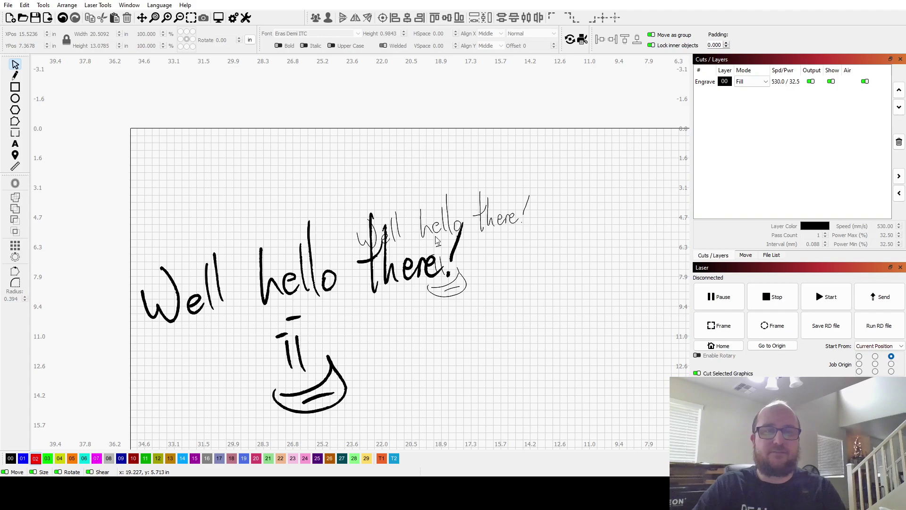
# Step: Put the thin trace on the blue Score Line layer (color 01) and set its height to 2 inches
pyautogui.click(529, 196)
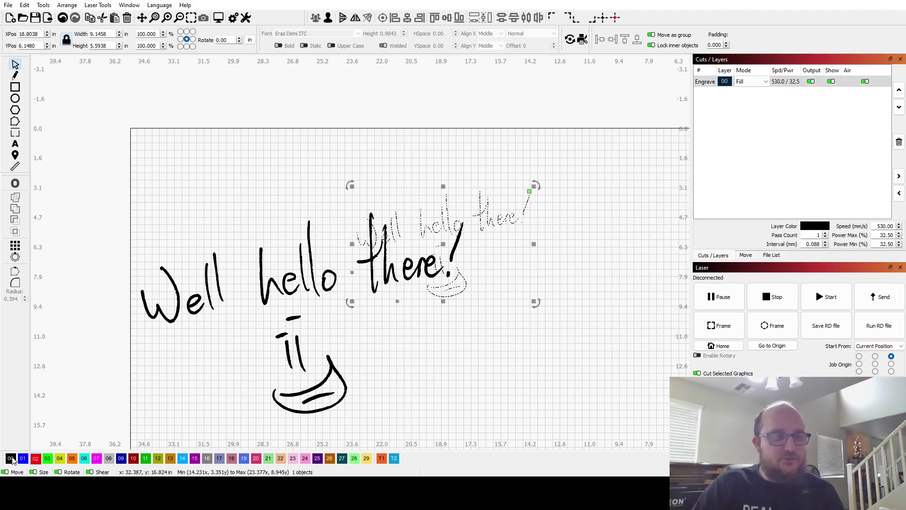
pyautogui.click(22, 458)
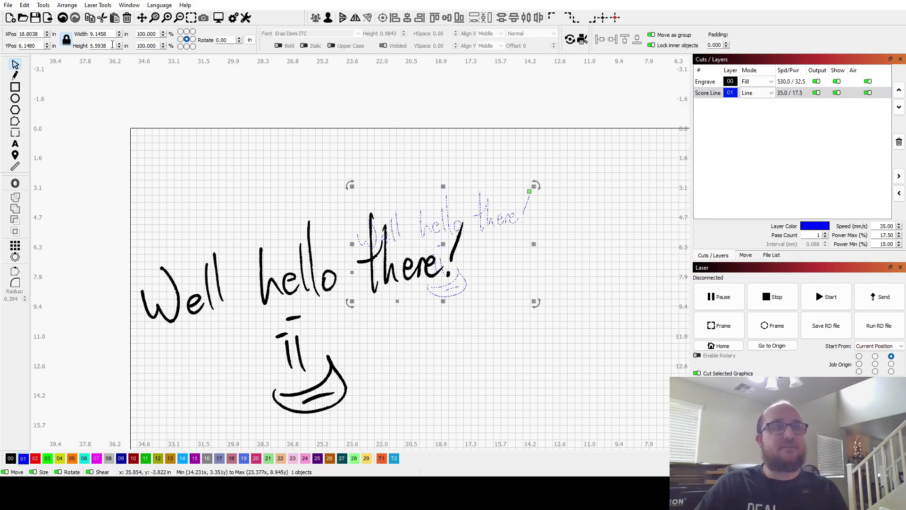
pyautogui.doubleClick(112, 45)
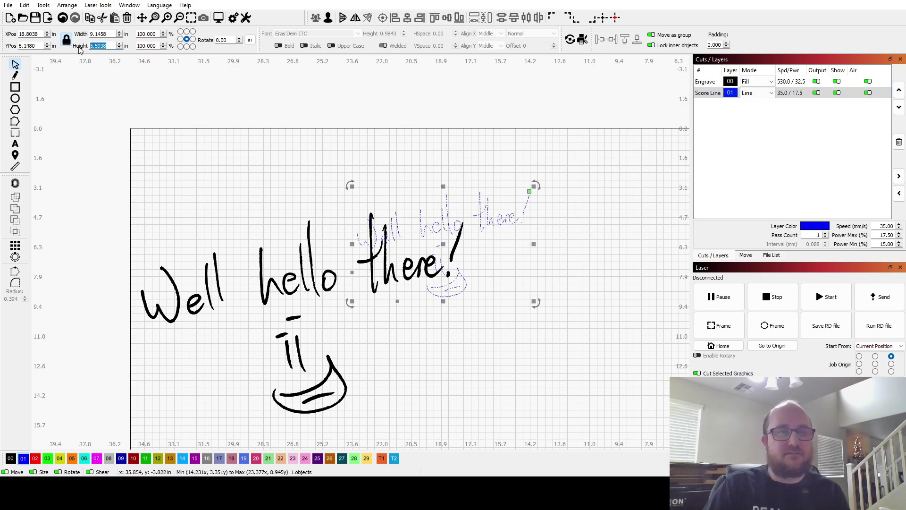
pyautogui.write('2')
pyautogui.press('Return')
# Step: Make the bold black drawing 2 inches tall and stack it just below the blue copy
pyautogui.click(306, 248)
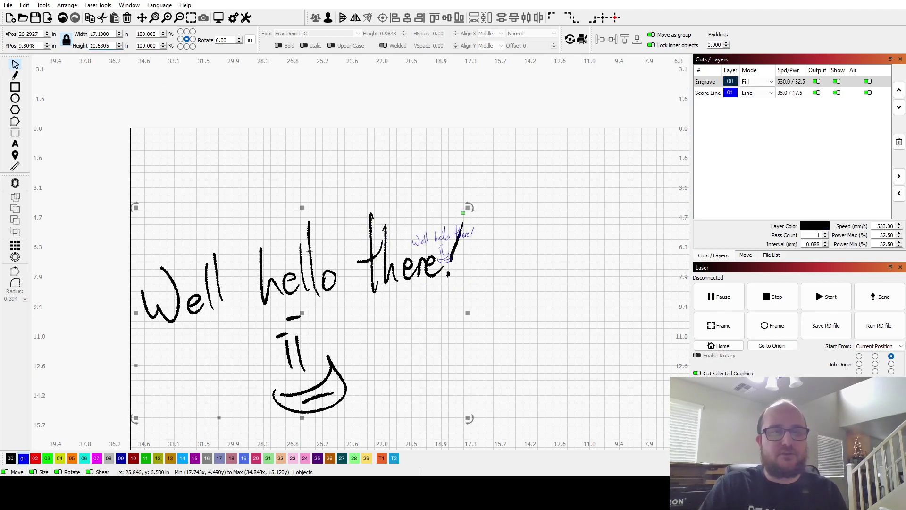
pyautogui.doubleClick(99, 45)
pyautogui.write('2')
pyautogui.press('Return')
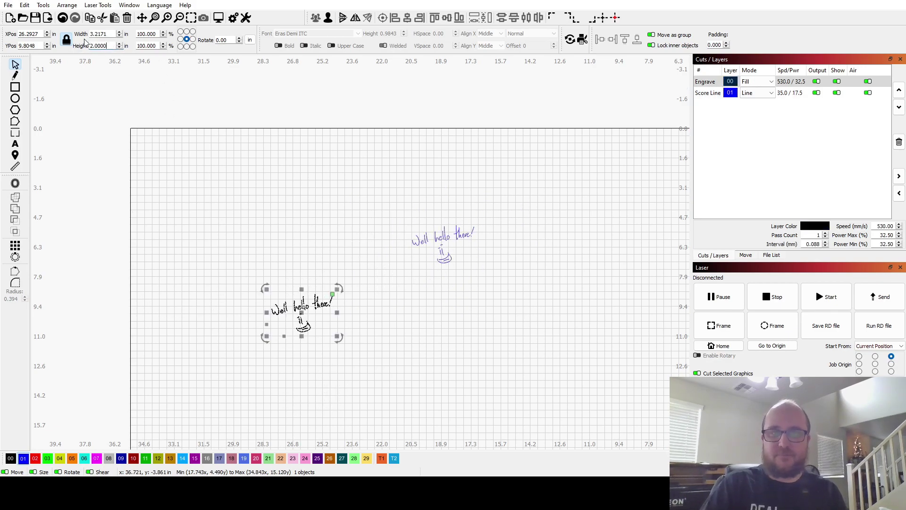
pyautogui.moveTo(303, 315)
pyautogui.mouseDown()
pyautogui.moveTo(437, 299)
pyautogui.moveTo(445, 282)
pyautogui.moveTo(472, 287)
pyautogui.mouseUp()
pyautogui.click(503, 286)
pyautogui.scroll(5, 448, 280)
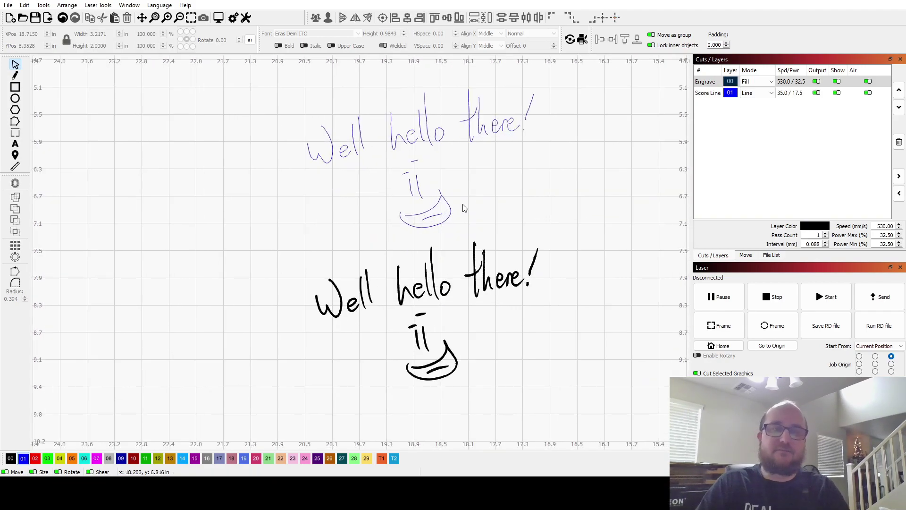
pyautogui.moveTo(471, 201); pyautogui.dragTo(390, 222)
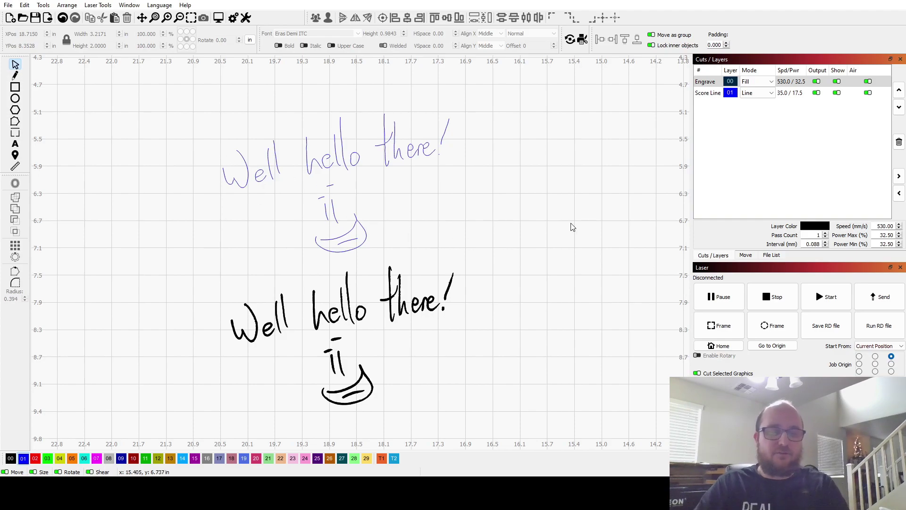
pyautogui.hotkey('ctrl', 'a')
pyautogui.click(218, 17)
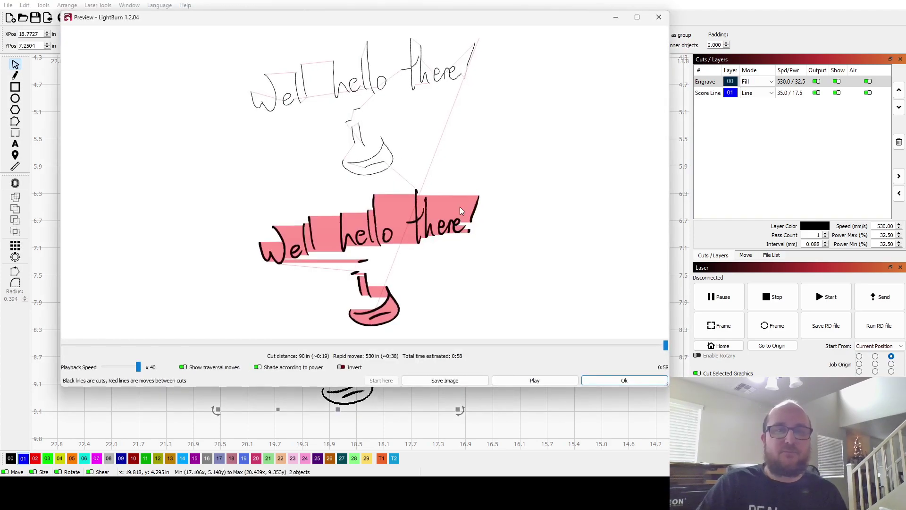
pyautogui.click(545, 382)
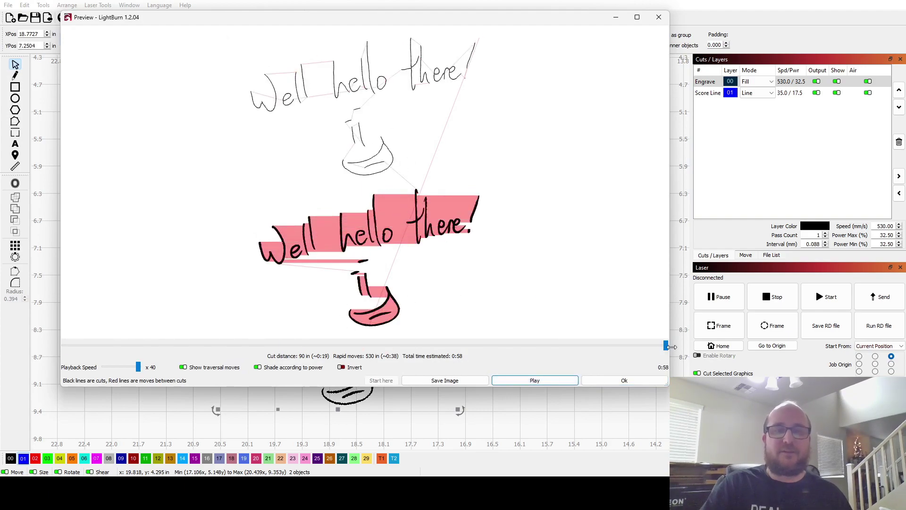
pyautogui.click(624, 380)
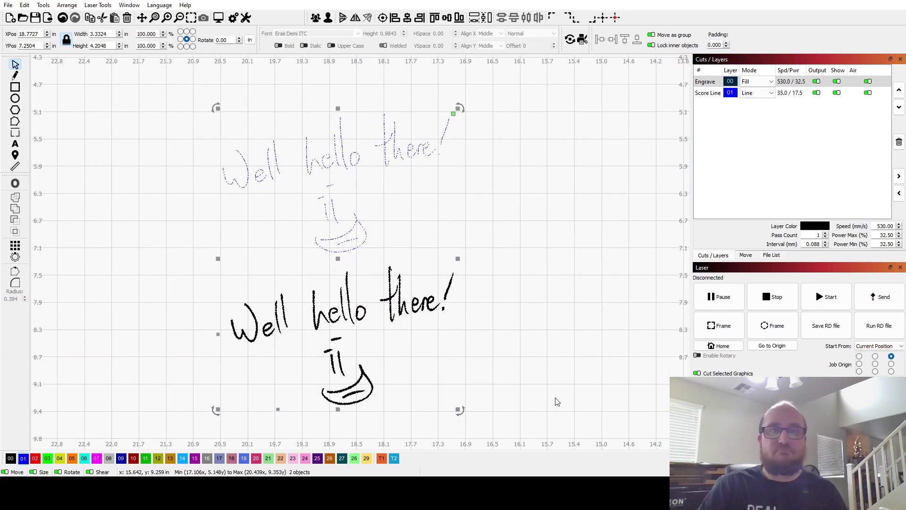